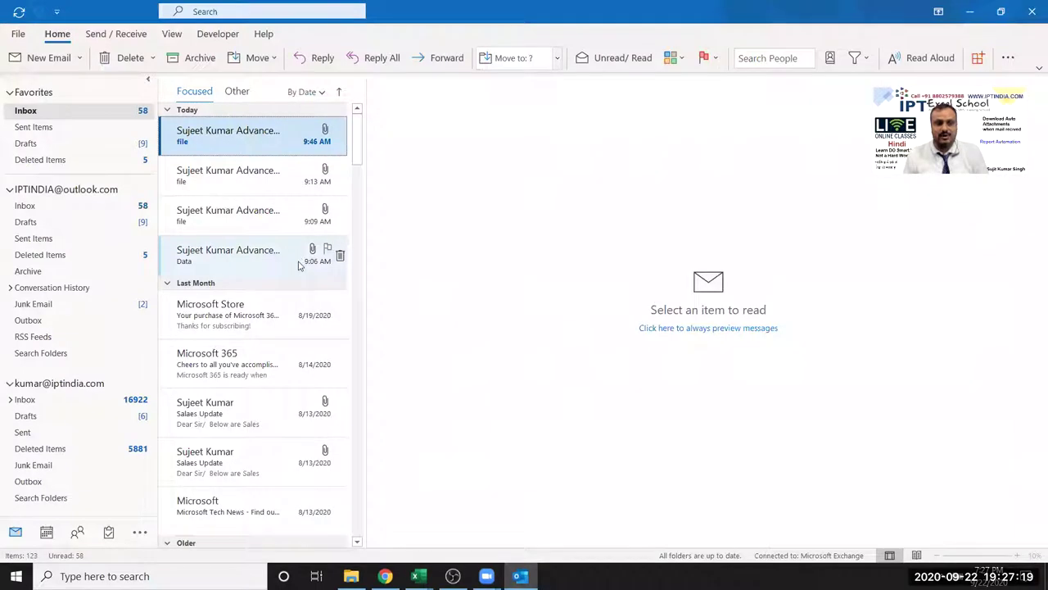
# Step: Delete the Att workbook from G:\Data in File Explorer, leaving the folder empty
pyautogui.click(350, 576)
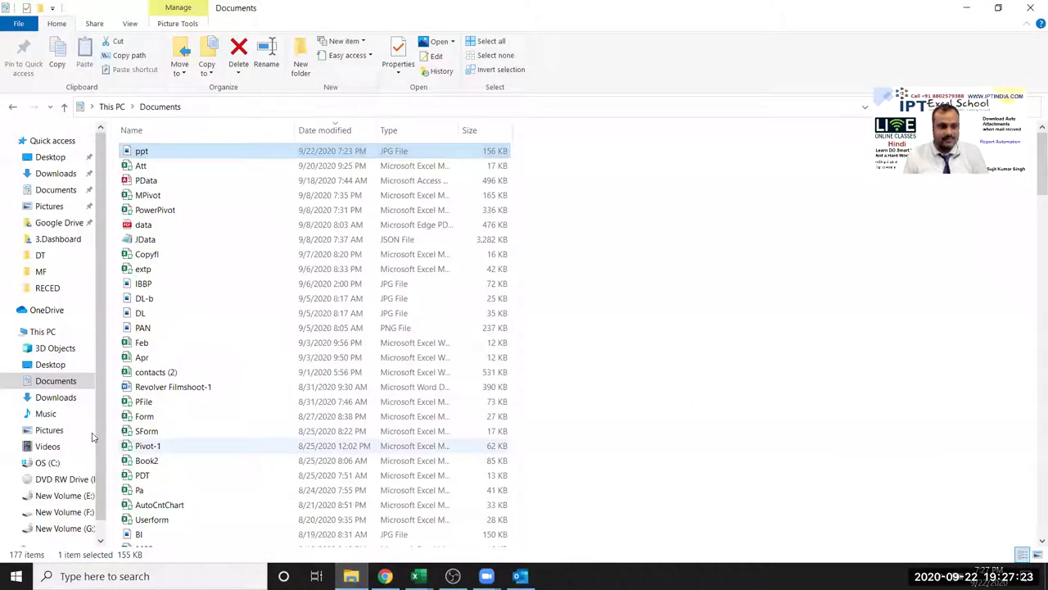
pyautogui.click(80, 528)
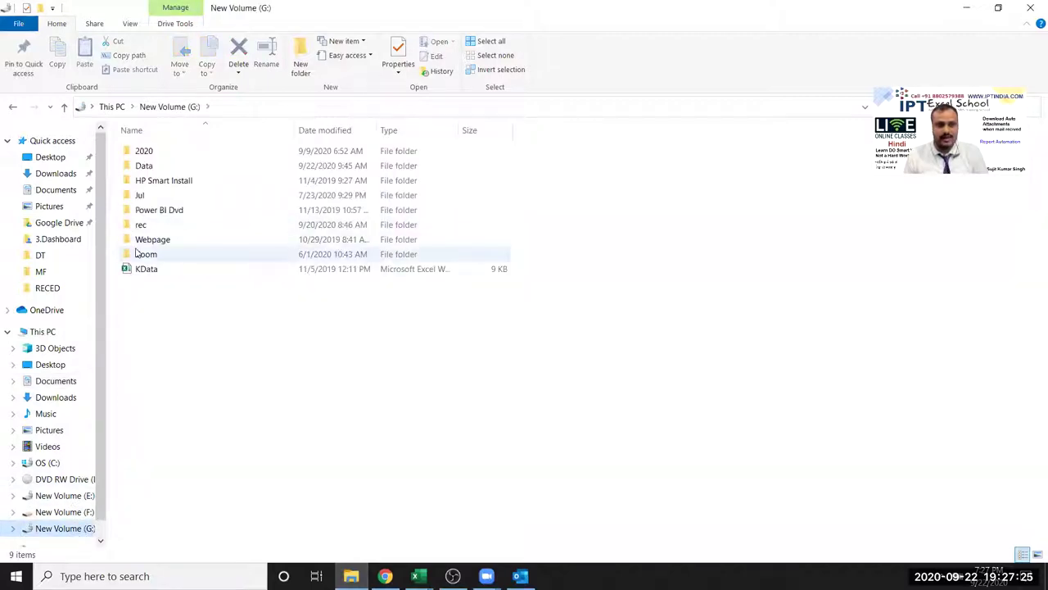
pyautogui.click(149, 227)
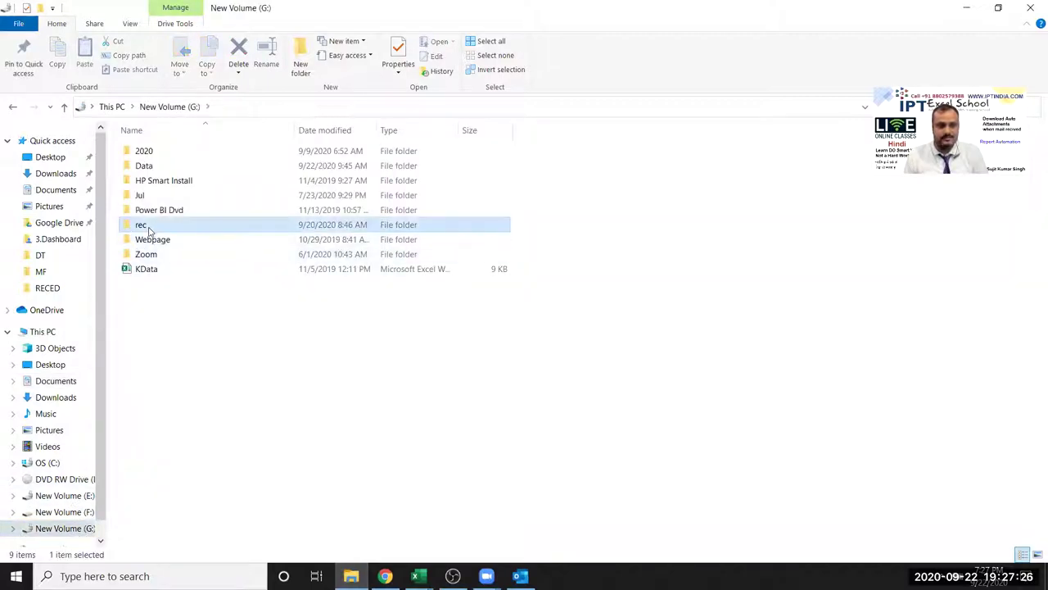
pyautogui.doubleClick(145, 166)
pyautogui.click(151, 156)
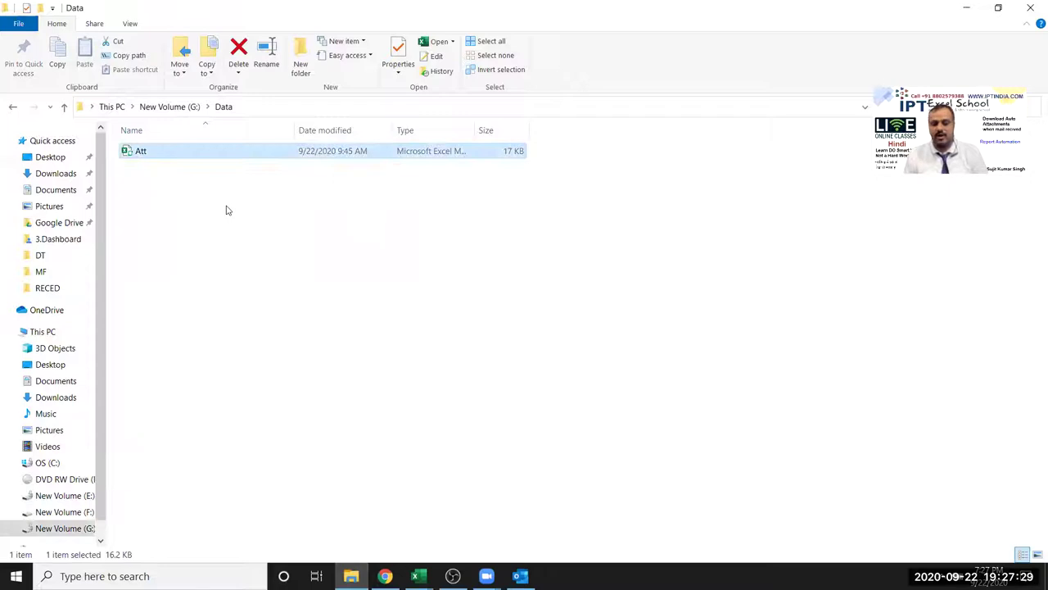
pyautogui.press('Delete')
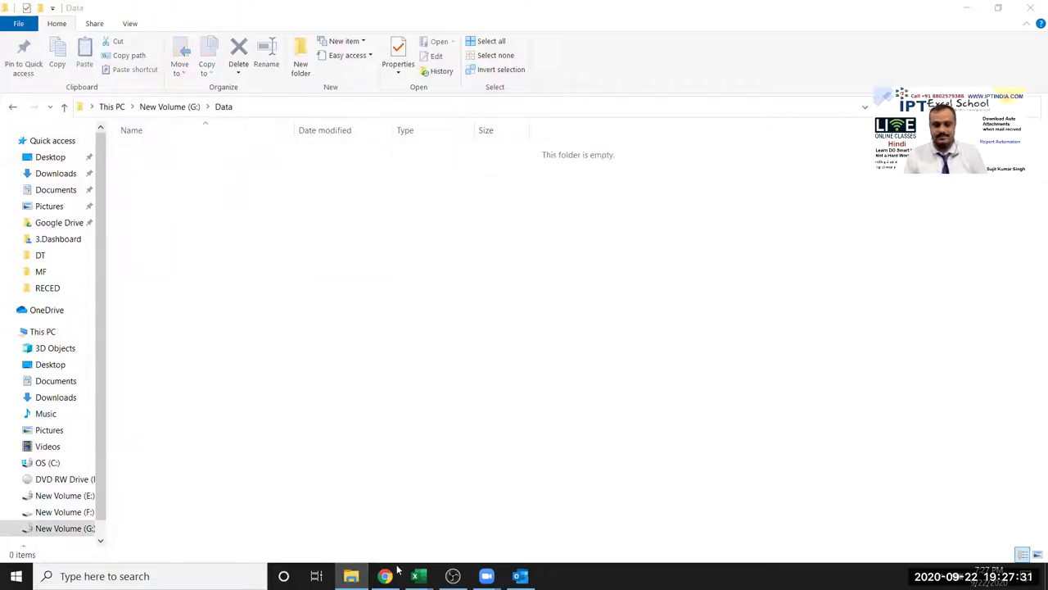
# Step: Compose a new Gmail message to the Outlook account with subject 'data'
pyautogui.click(385, 575)
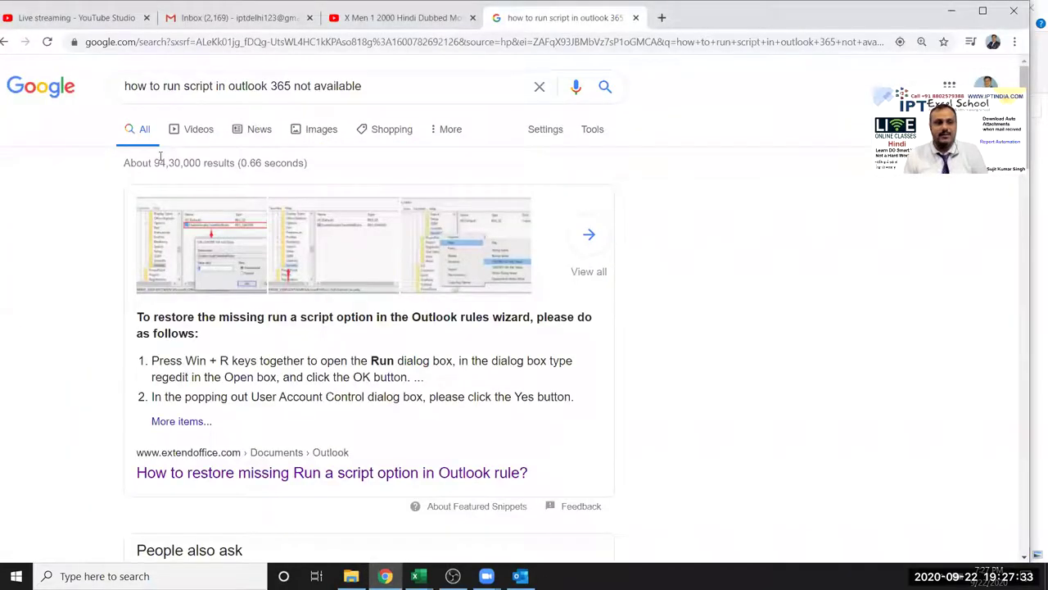
pyautogui.click(190, 21)
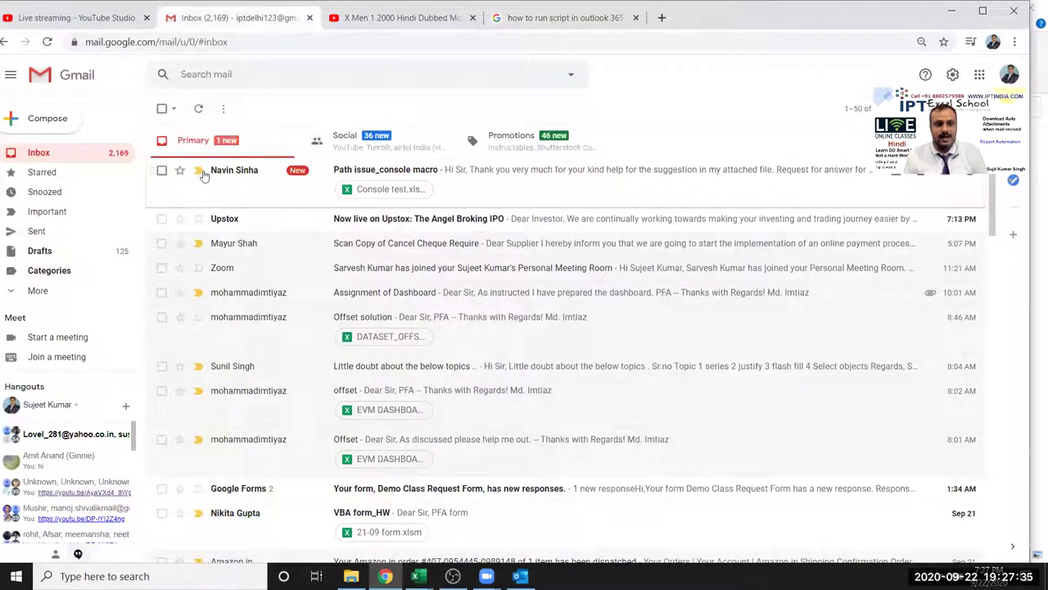
pyautogui.press('c')
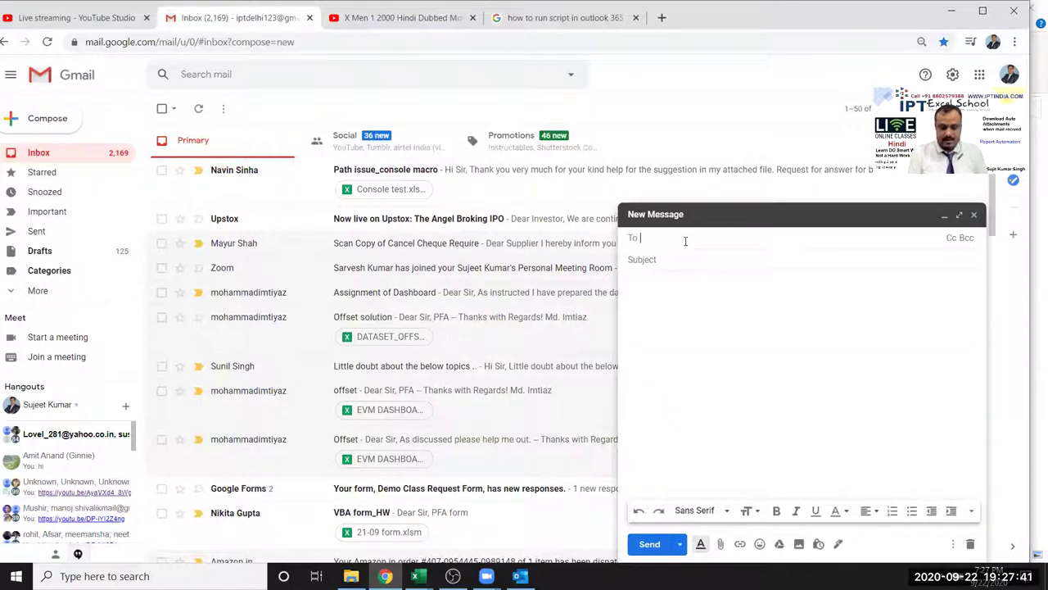
pyautogui.write('ipt')
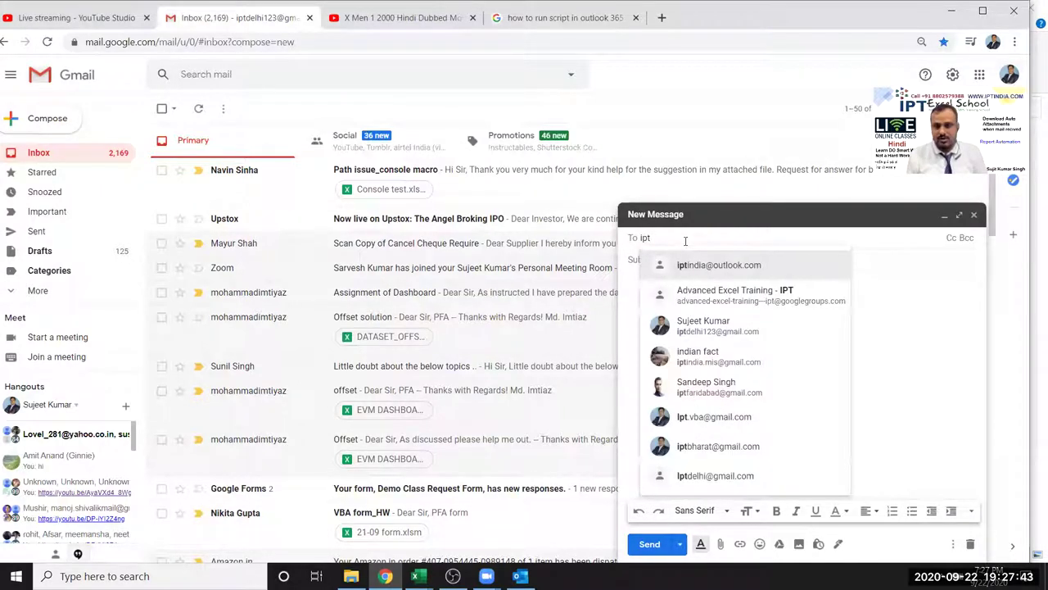
pyautogui.press('Return')
pyautogui.click(701, 263)
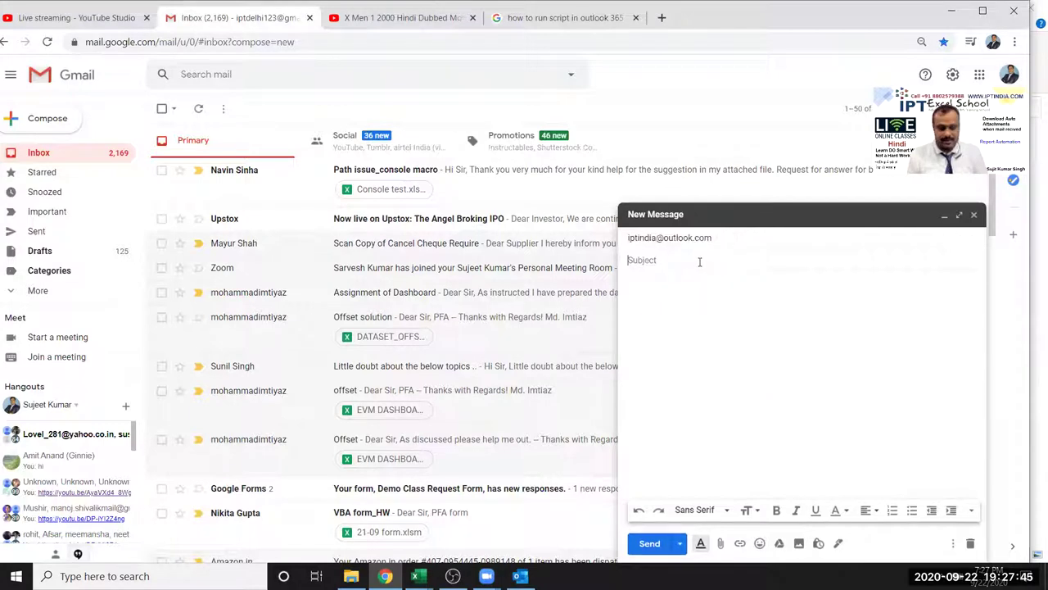
pyautogui.write('data')
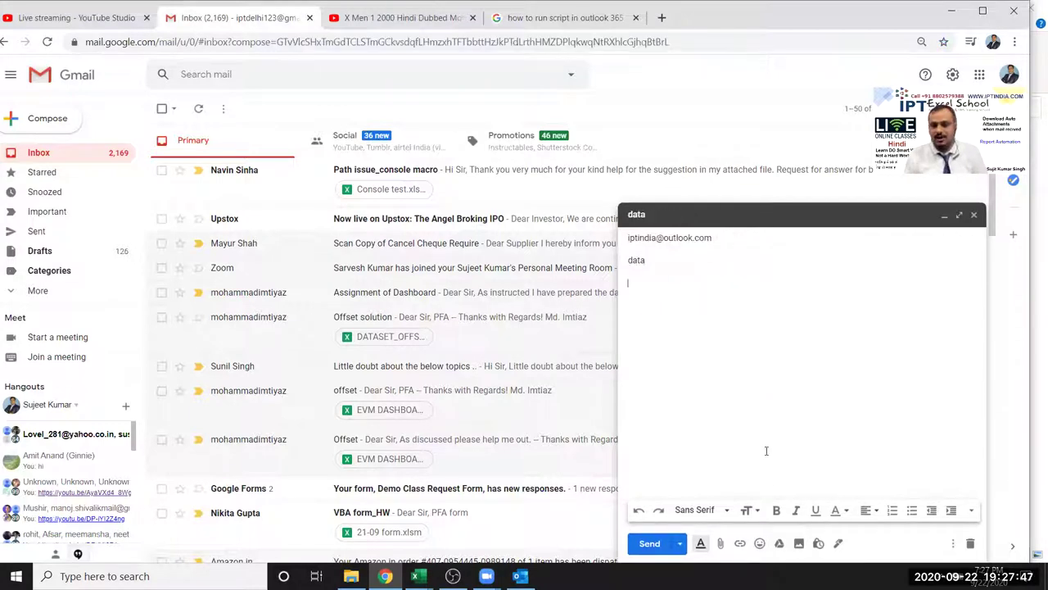
# Step: Attach the Amar workbook and send the email
pyautogui.click(720, 544)
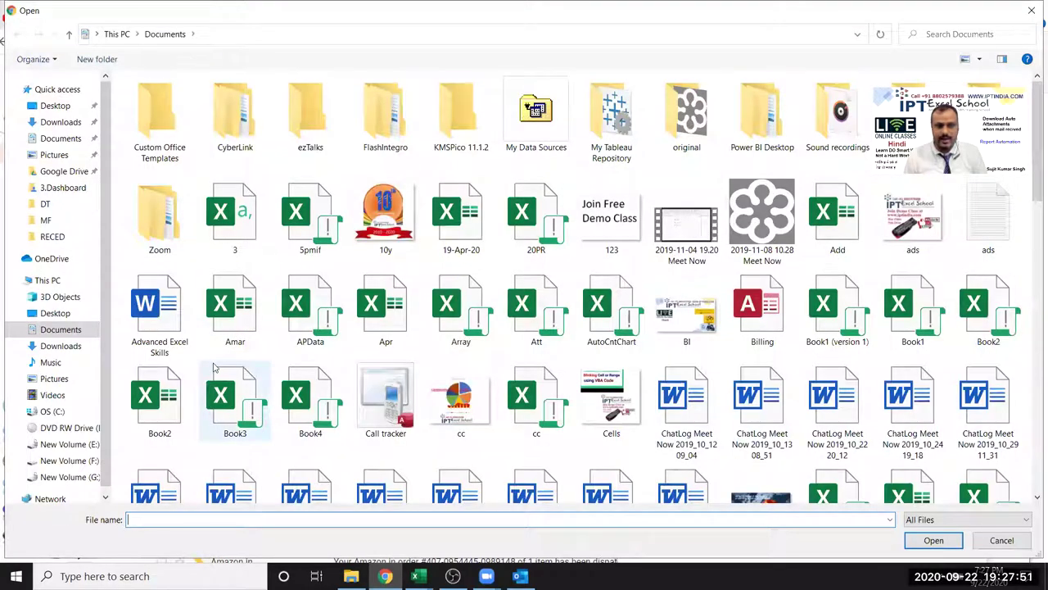
pyautogui.click(229, 329)
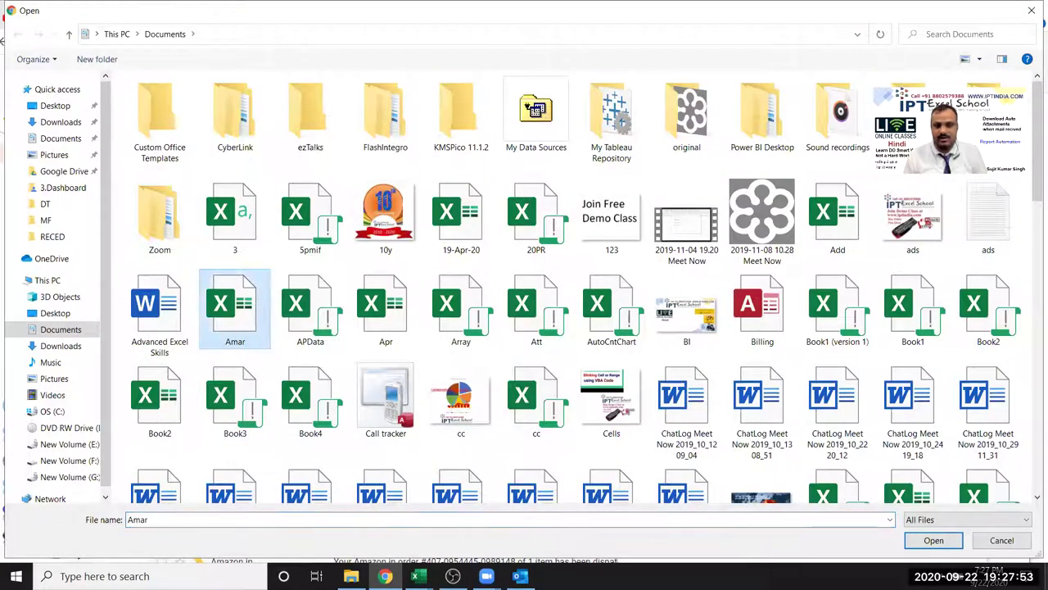
pyautogui.click(933, 540)
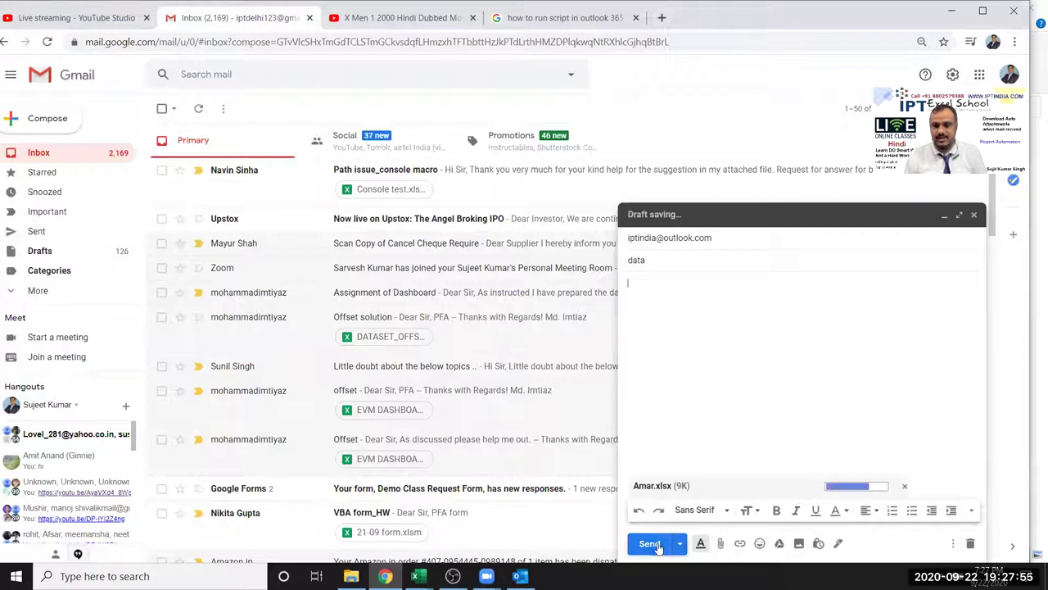
pyautogui.click(654, 546)
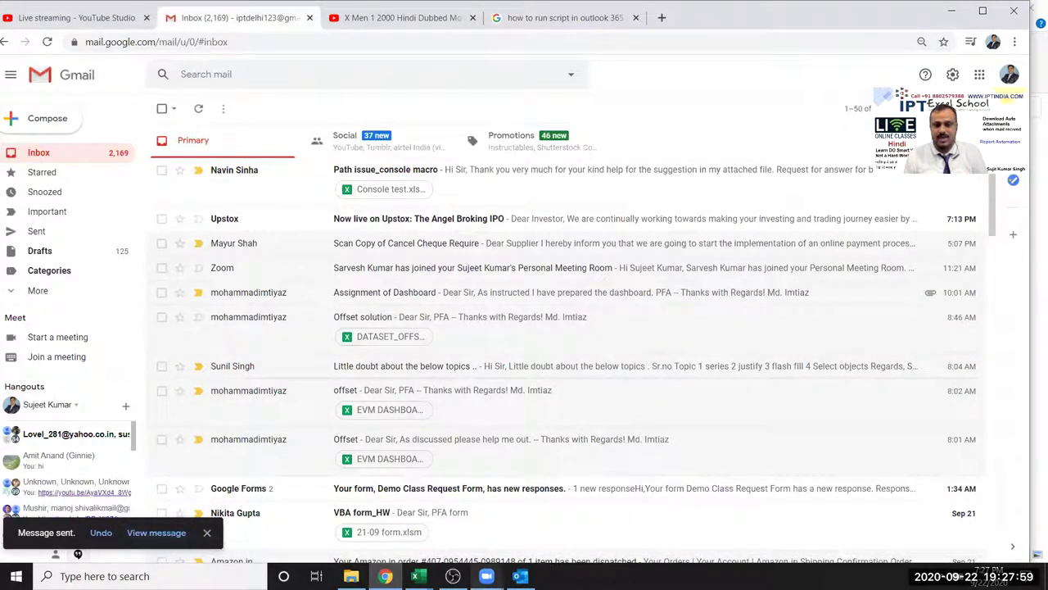
# Step: Mark the top email as read and run Send/Receive All Folders in Outlook
pyautogui.click(520, 575)
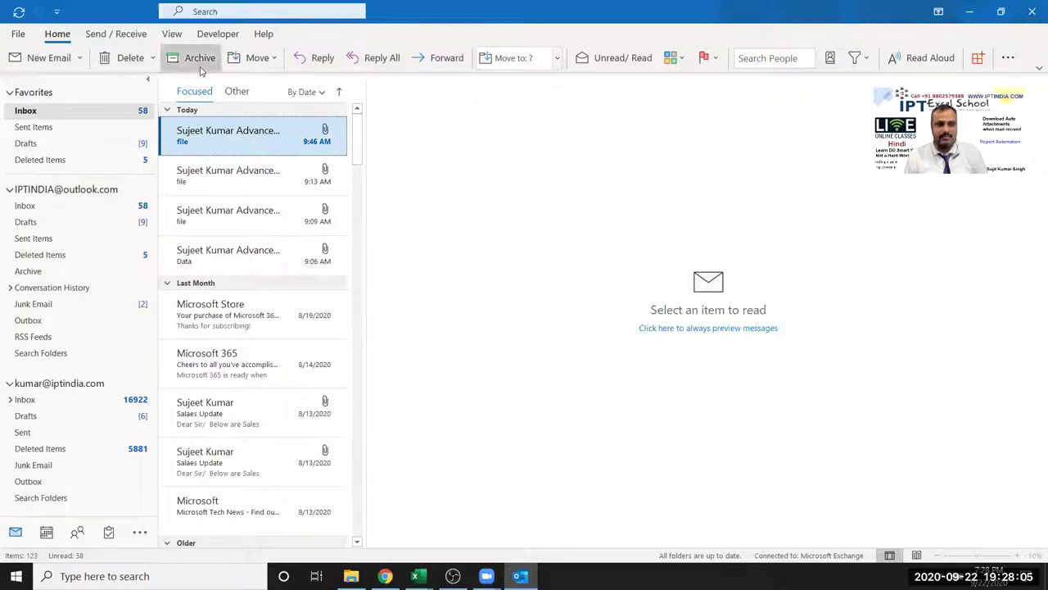
pyautogui.click(620, 58)
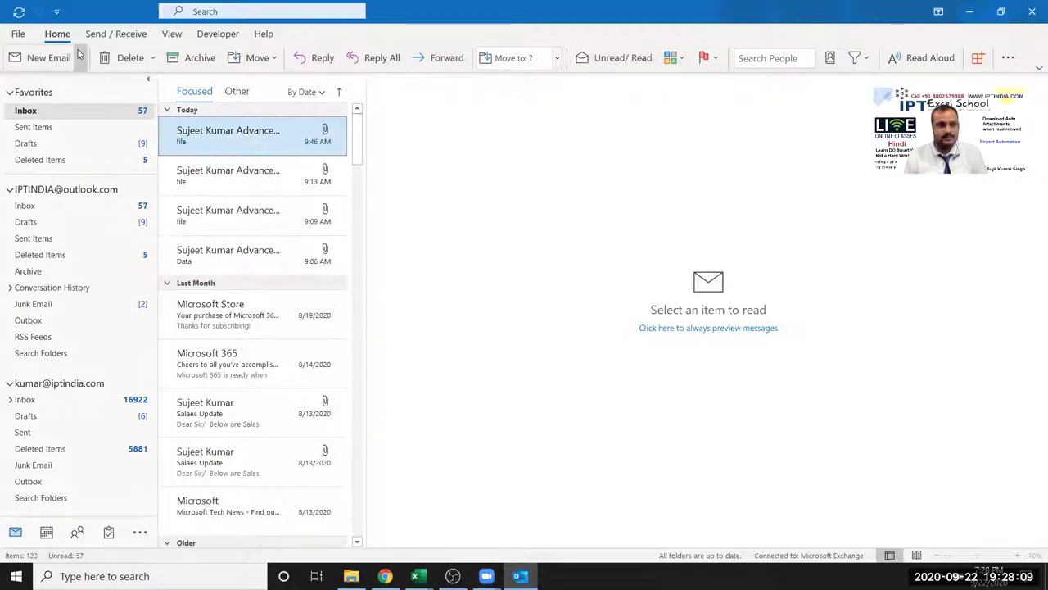
pyautogui.click(108, 35)
pyautogui.click(49, 57)
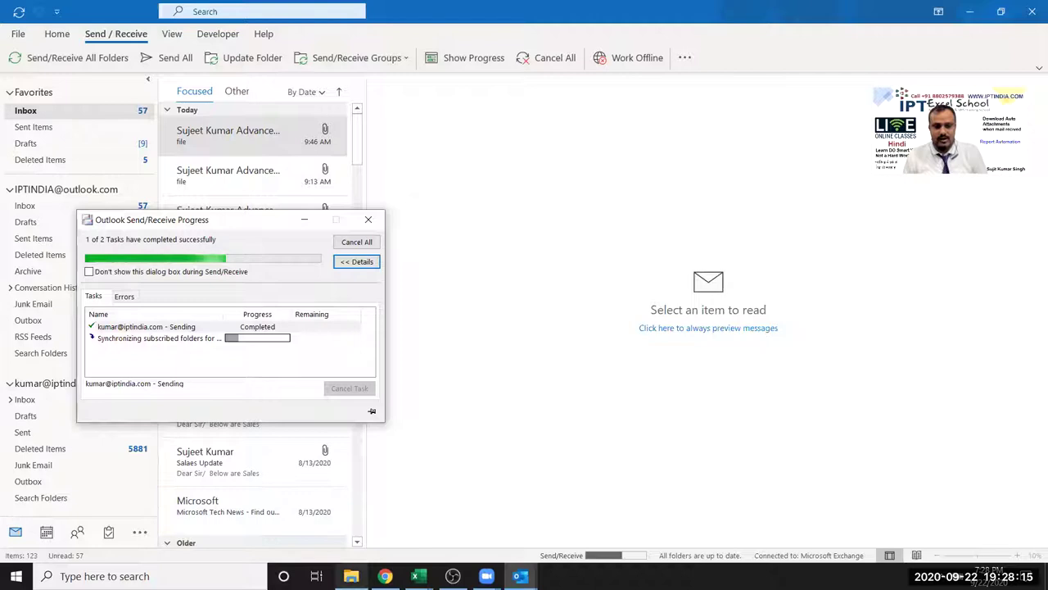
# Step: Check the still-empty Data folder and the sync progress, then return to the Outlook inbox
pyautogui.click(351, 576)
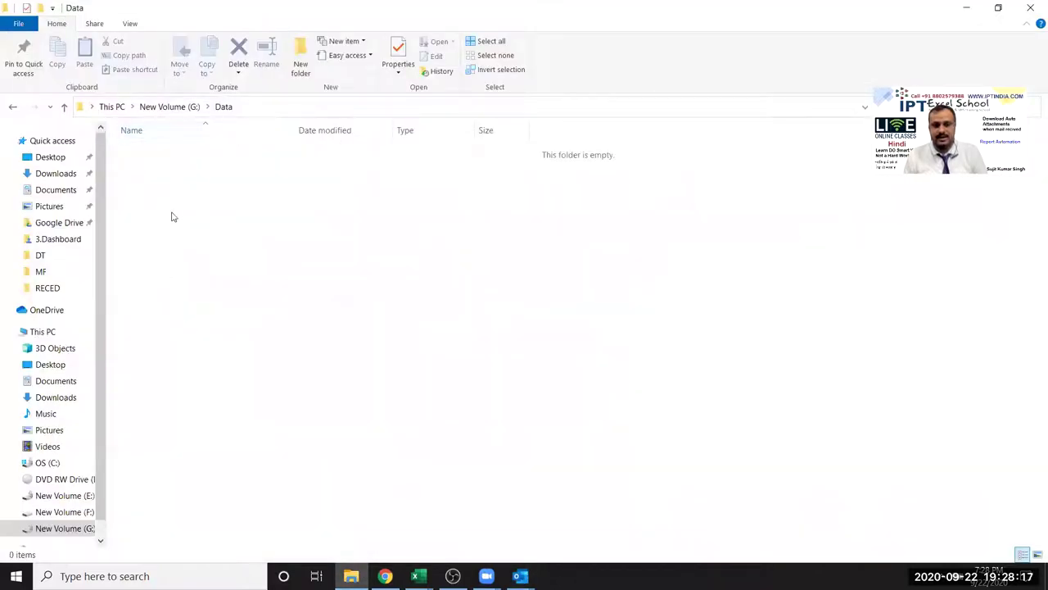
pyautogui.moveTo(525, 576)
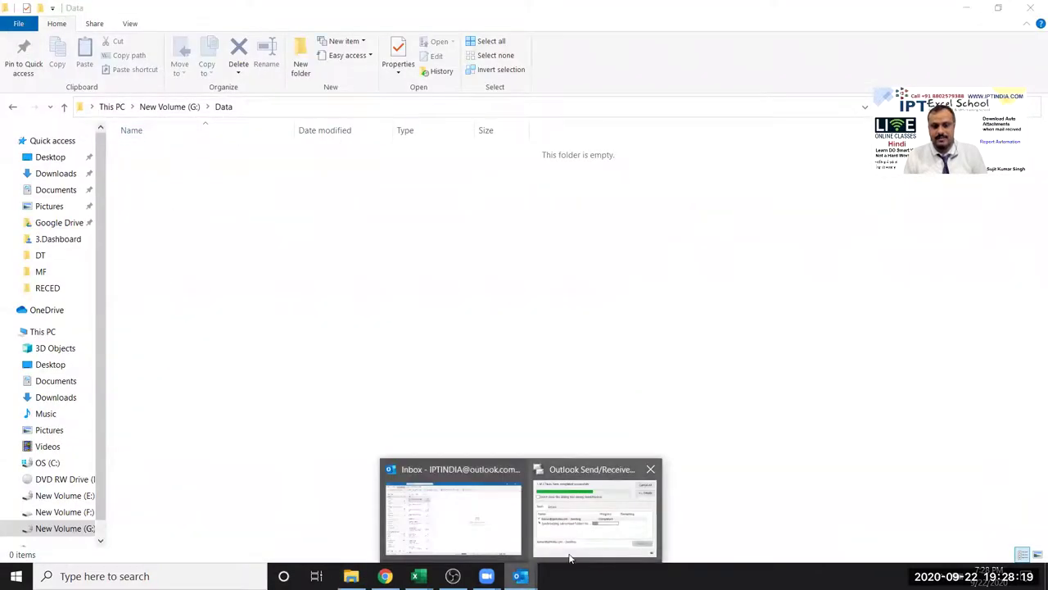
pyautogui.click(557, 556)
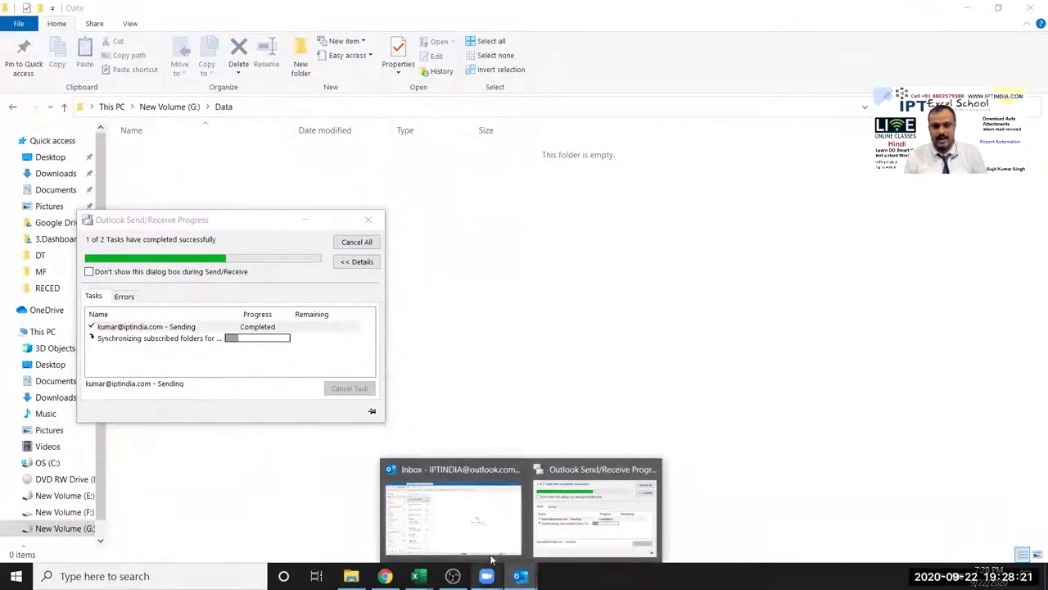
pyautogui.click(490, 555)
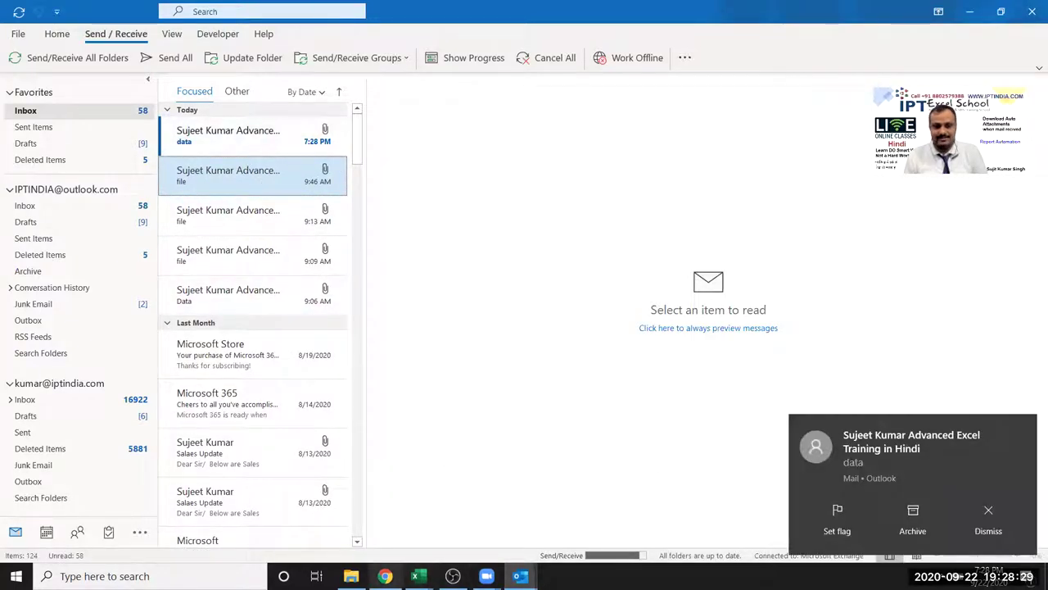
# Step: Delete the auto-saved Amar workbook from G:\Data and return to Outlook
pyautogui.click(351, 576)
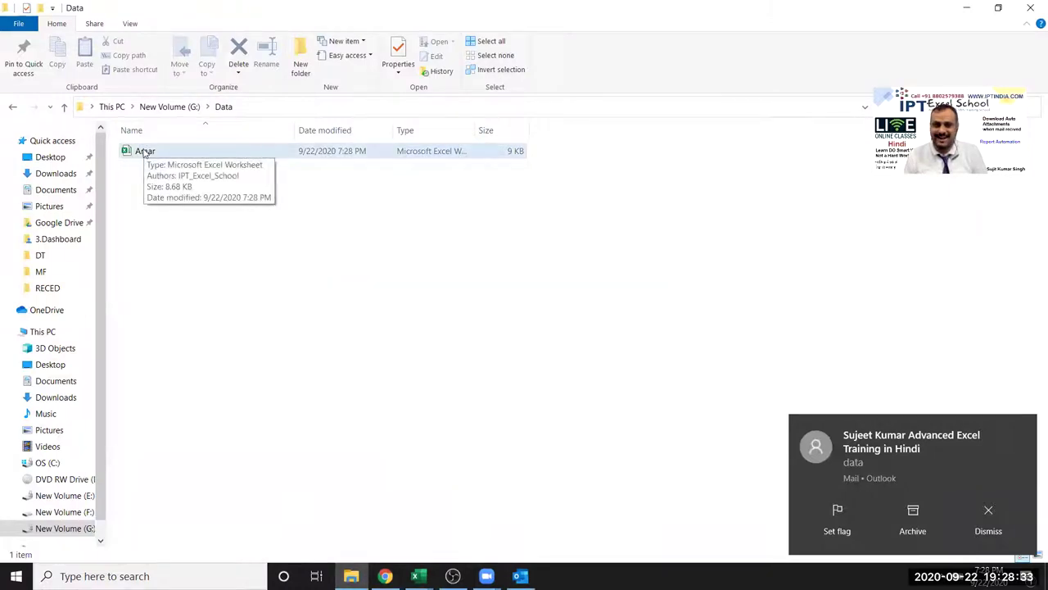
pyautogui.click(144, 153)
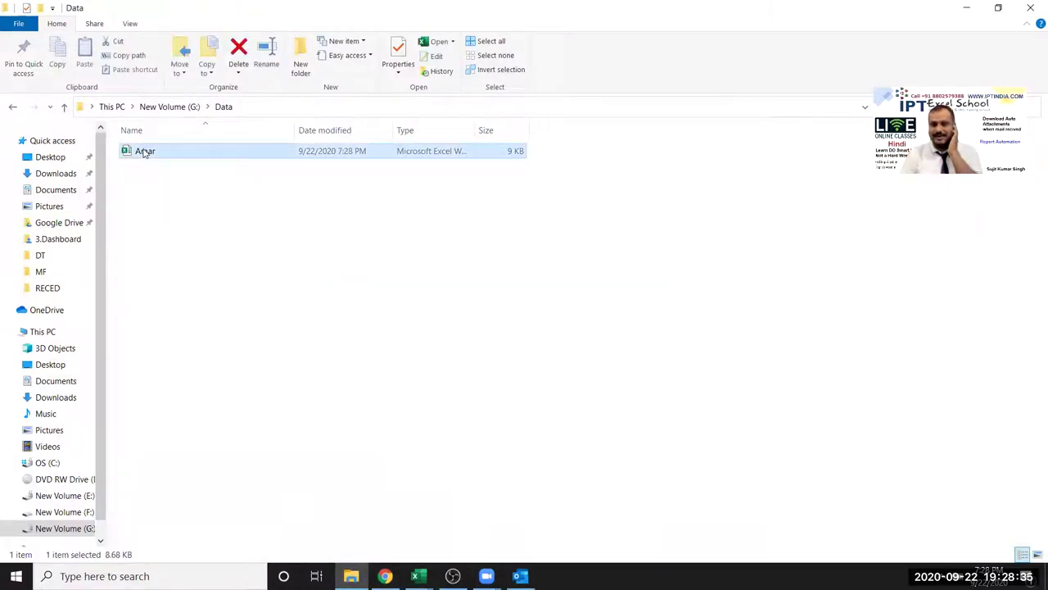
pyautogui.press('Delete')
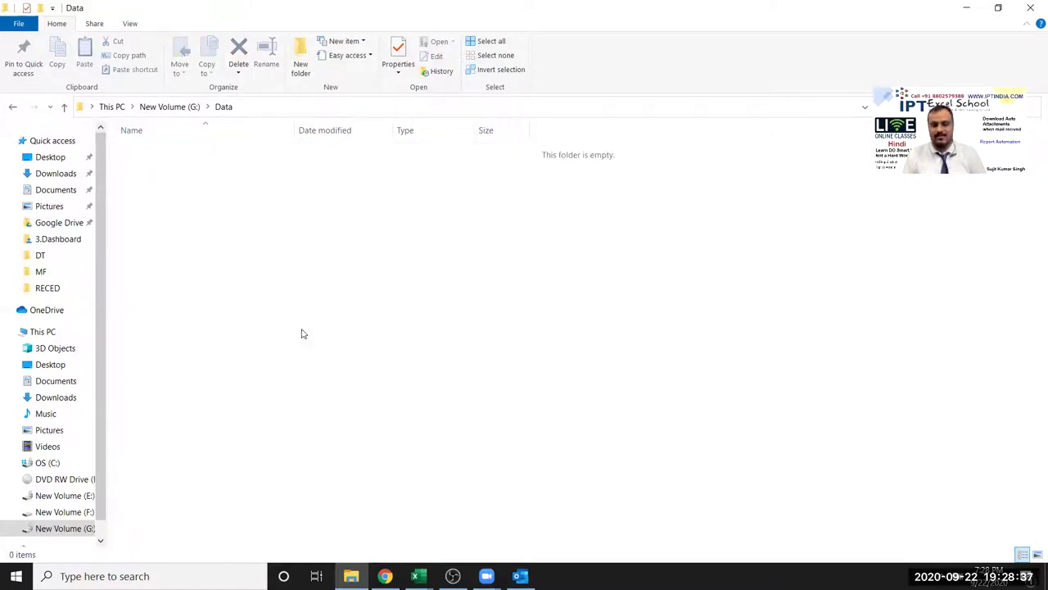
pyautogui.click(520, 575)
pyautogui.click(216, 34)
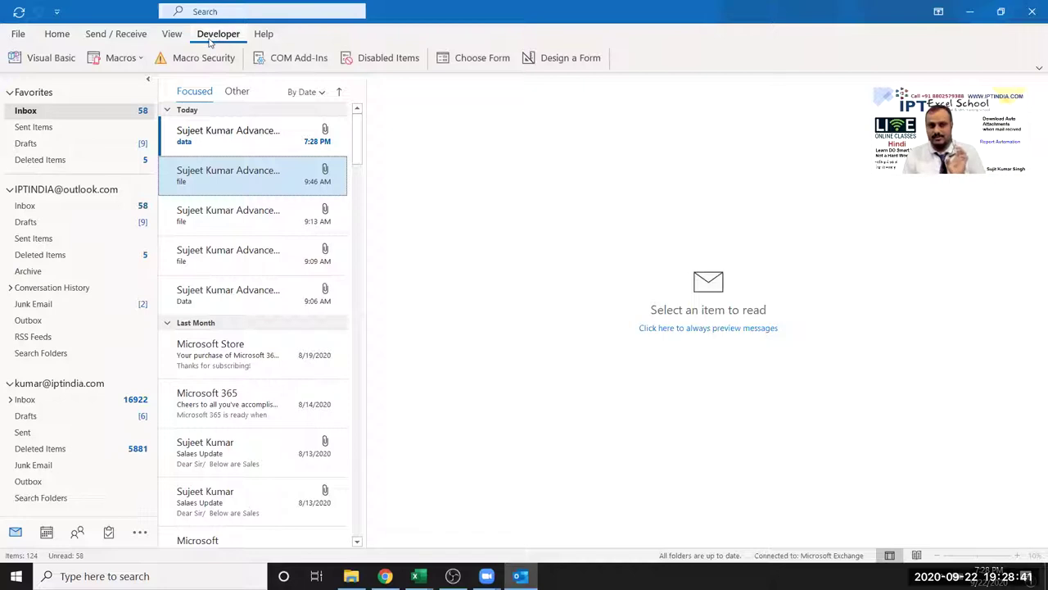
# Step: Verify Developer is ticked under Customize Ribbon in Outlook Options, then cancel without changes
pyautogui.click(16, 34)
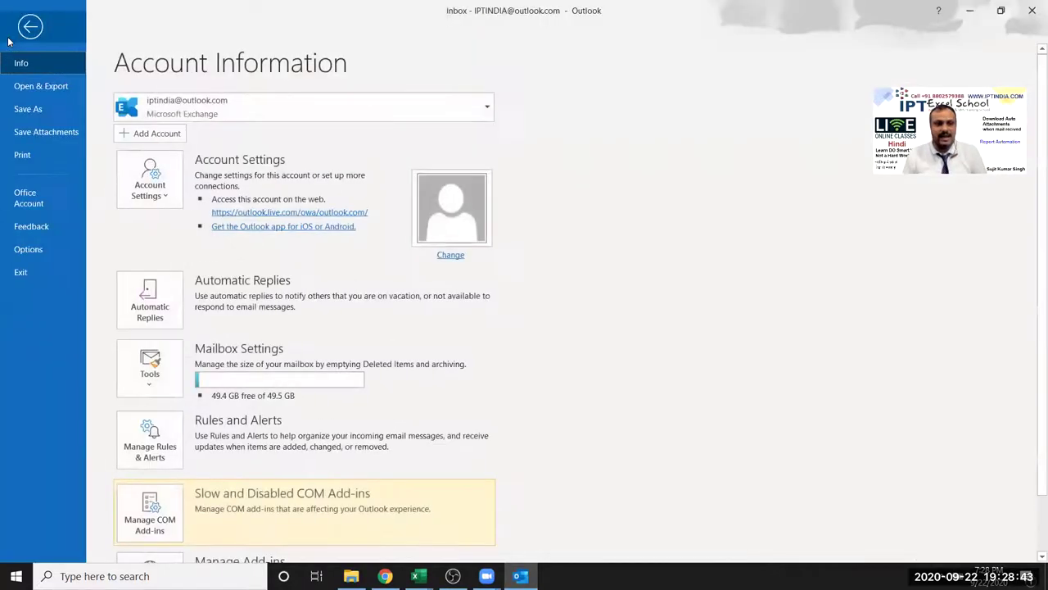
pyautogui.click(31, 252)
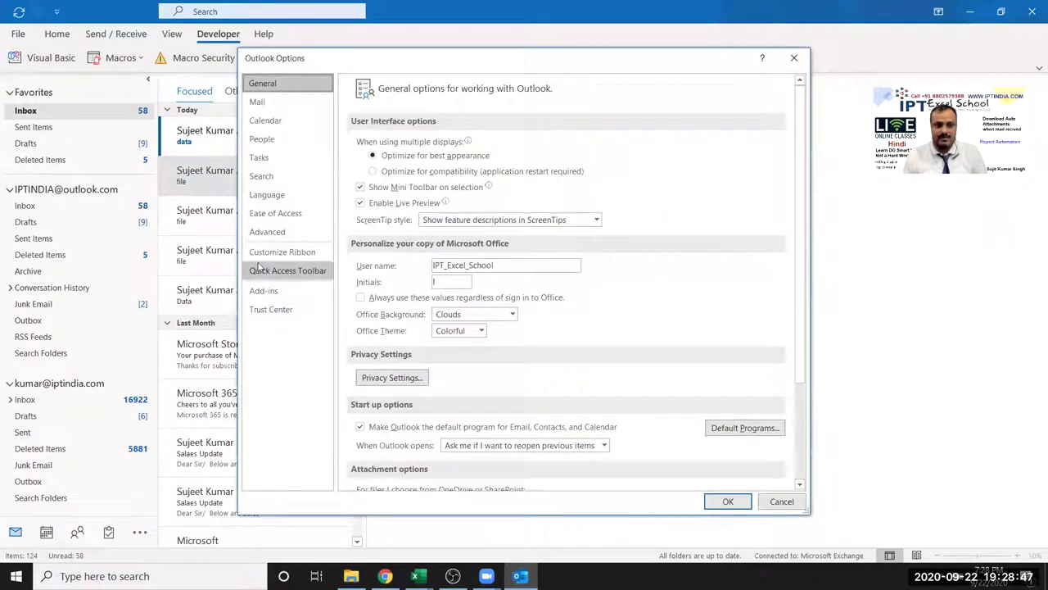
pyautogui.click(278, 253)
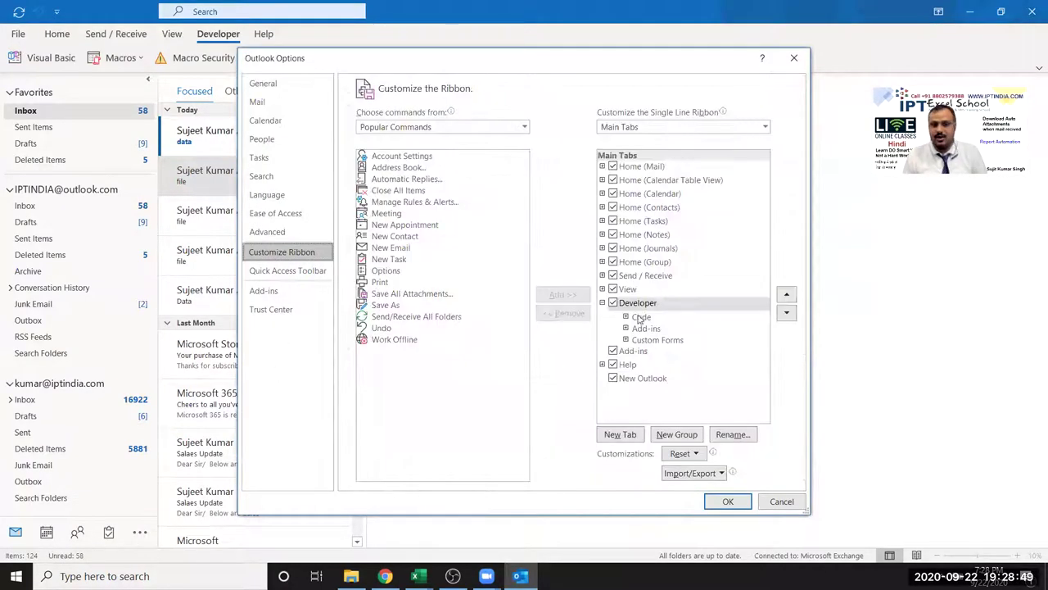
pyautogui.click(782, 501)
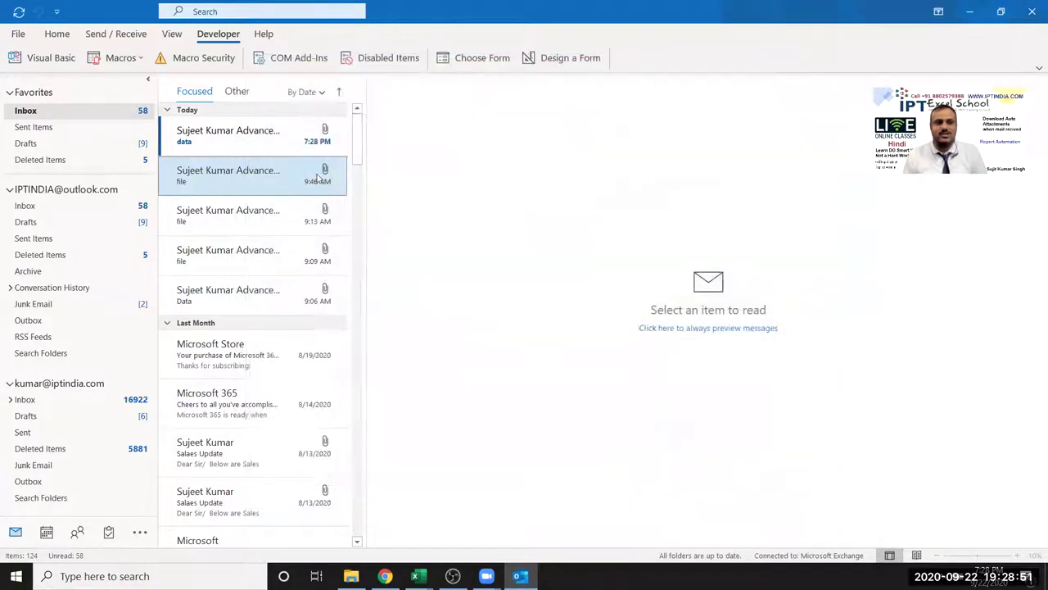
# Step: Open the Visual Basic editor and view Module1's code
pyautogui.click(56, 61)
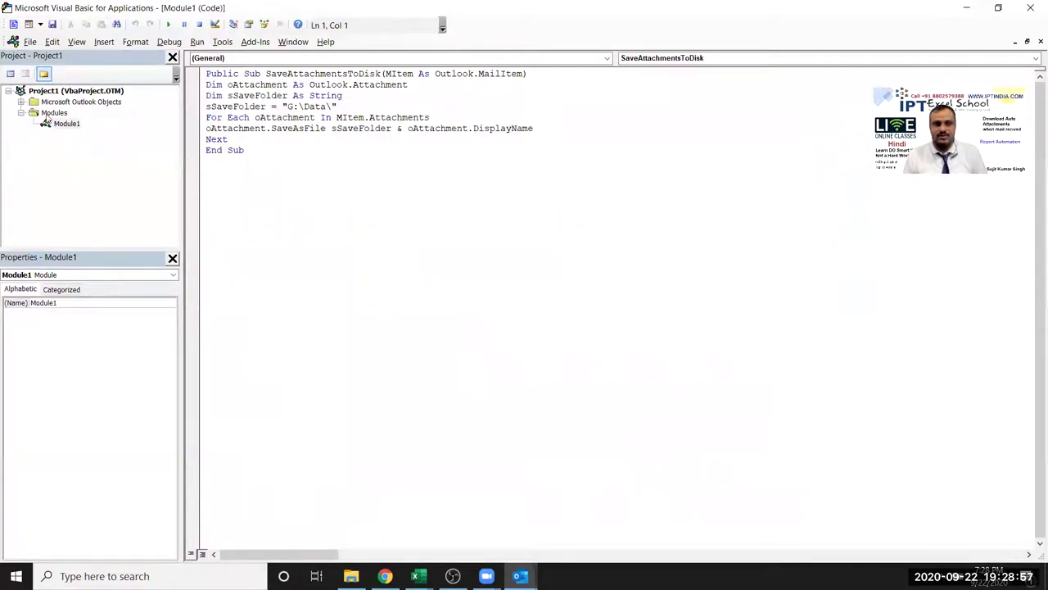
pyautogui.click(104, 42)
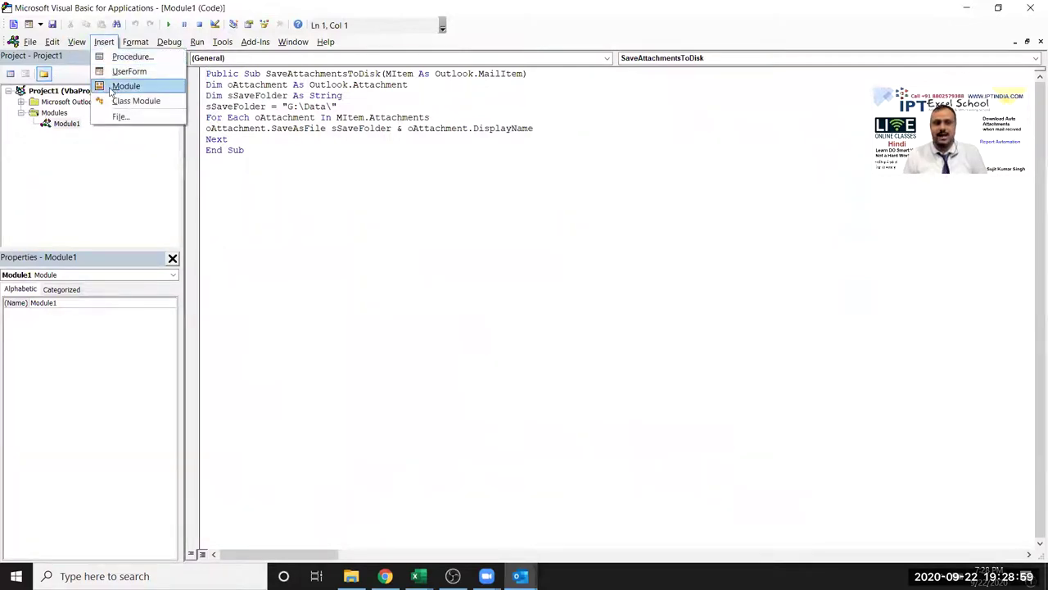
pyautogui.click(302, 173)
pyautogui.hotkey('ctrl', 'a')
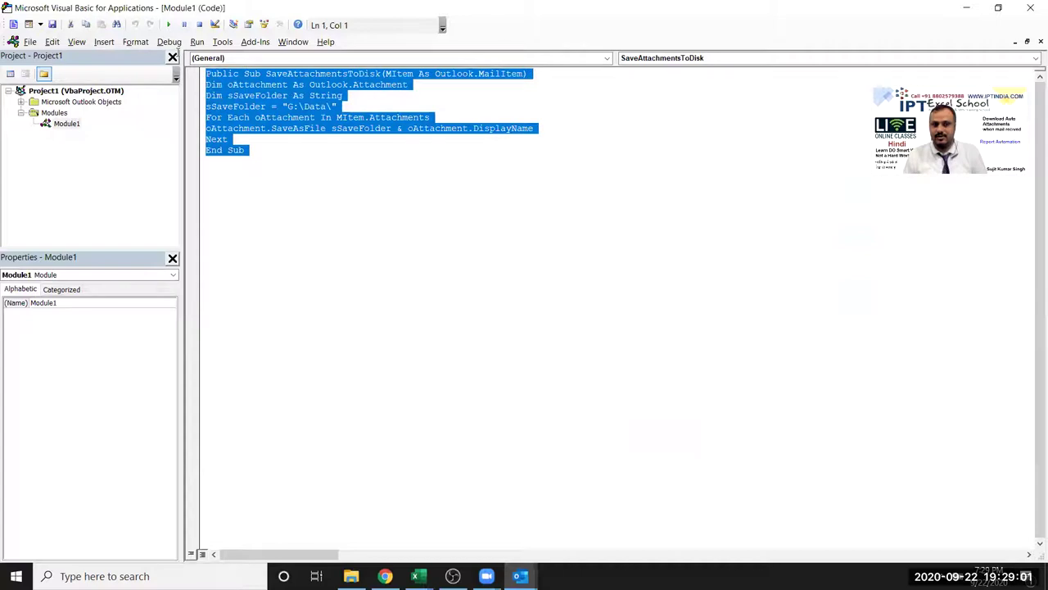
pyautogui.click(104, 42)
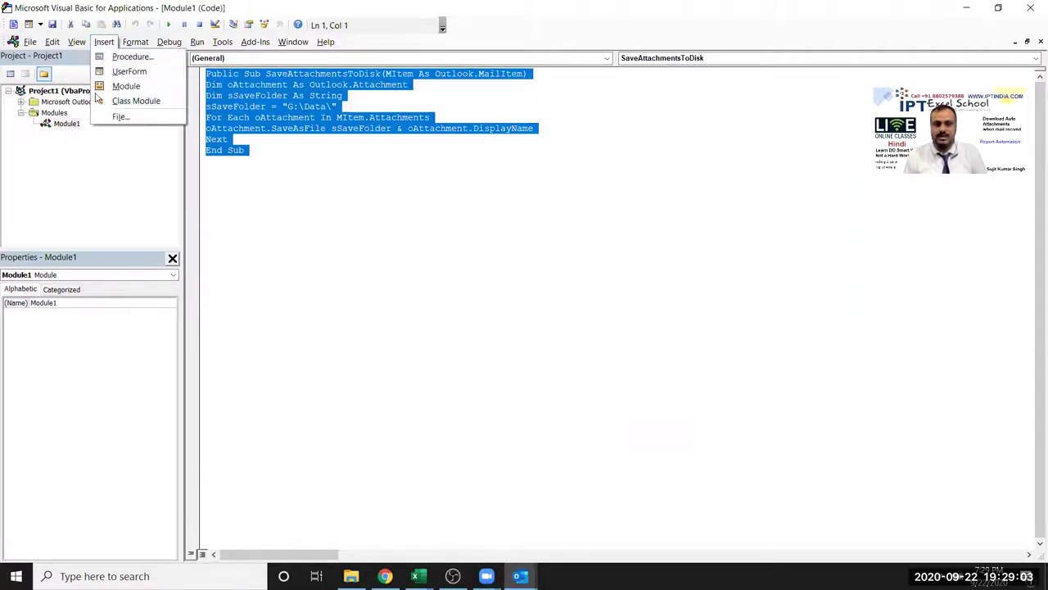
pyautogui.click(450, 290)
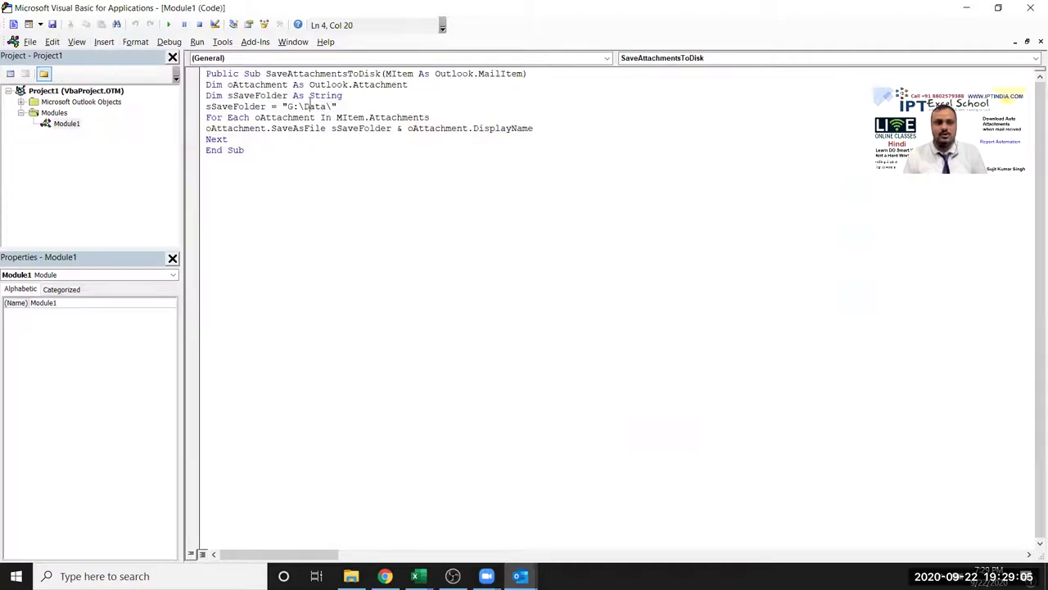
# Step: Highlight Public, SaveAttachmentsToDisk, MItem and MailItem in the macro's signature line
pyautogui.doubleClick(223, 74)
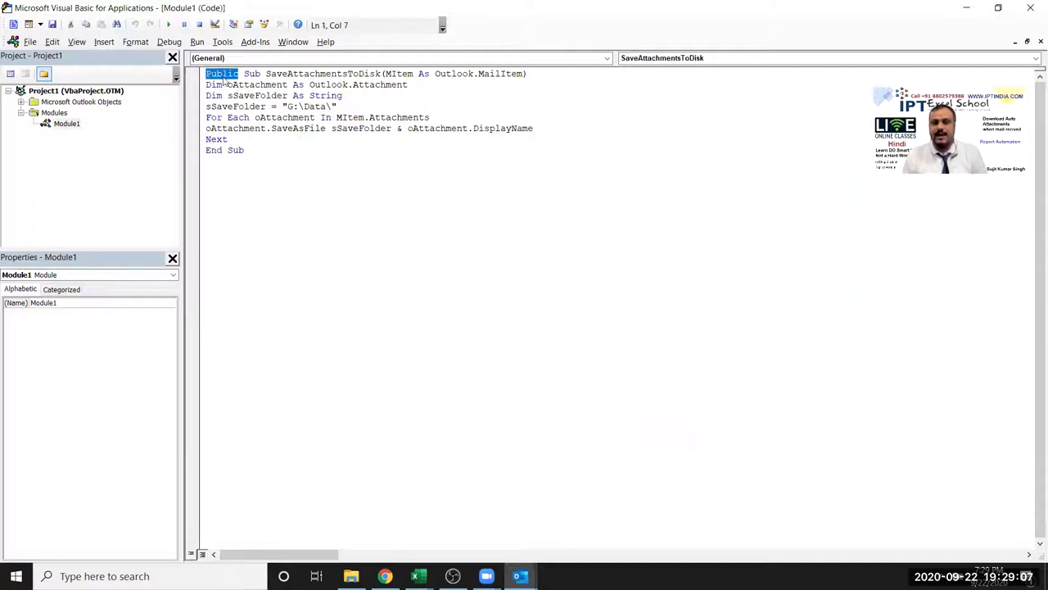
pyautogui.click(244, 74)
pyautogui.doubleClick(289, 74)
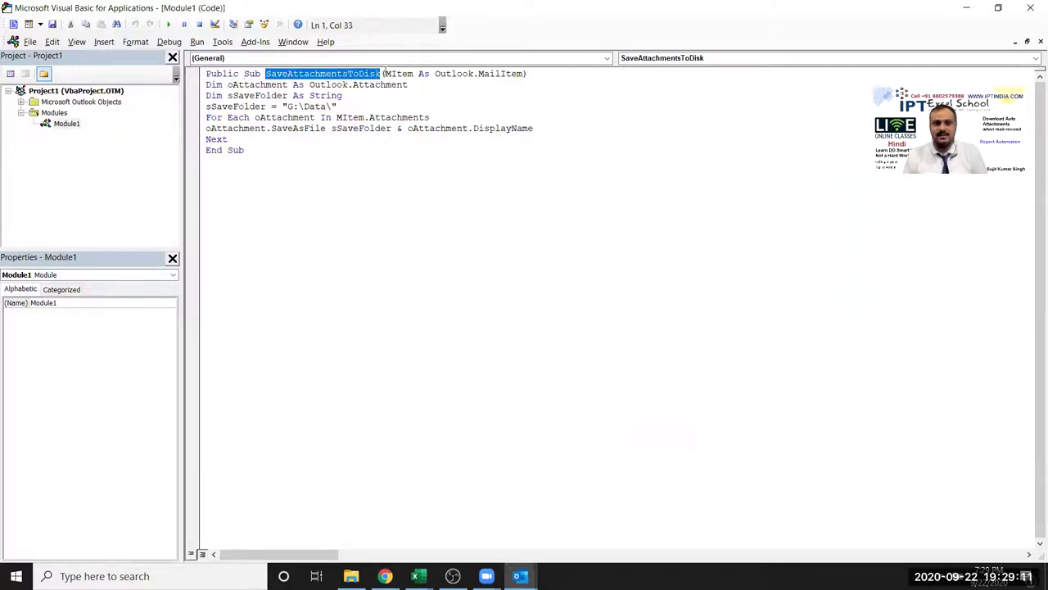
pyautogui.moveTo(384, 75); pyautogui.dragTo(414, 75)
pyautogui.doubleClick(490, 74)
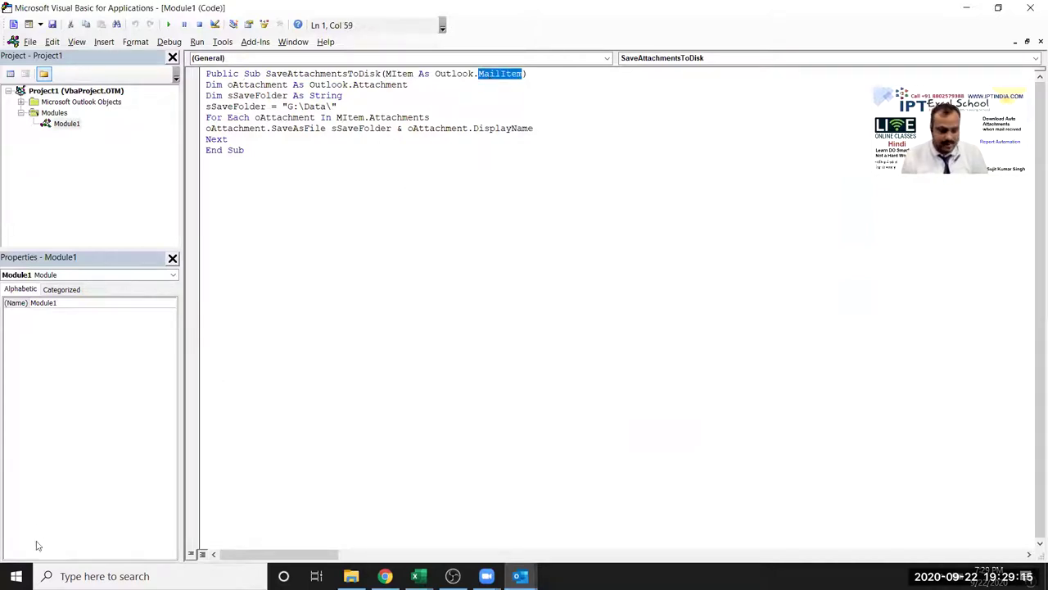
# Step: Launch Windows Magnifier from the Start search
pyautogui.click(104, 576)
pyautogui.write('m')
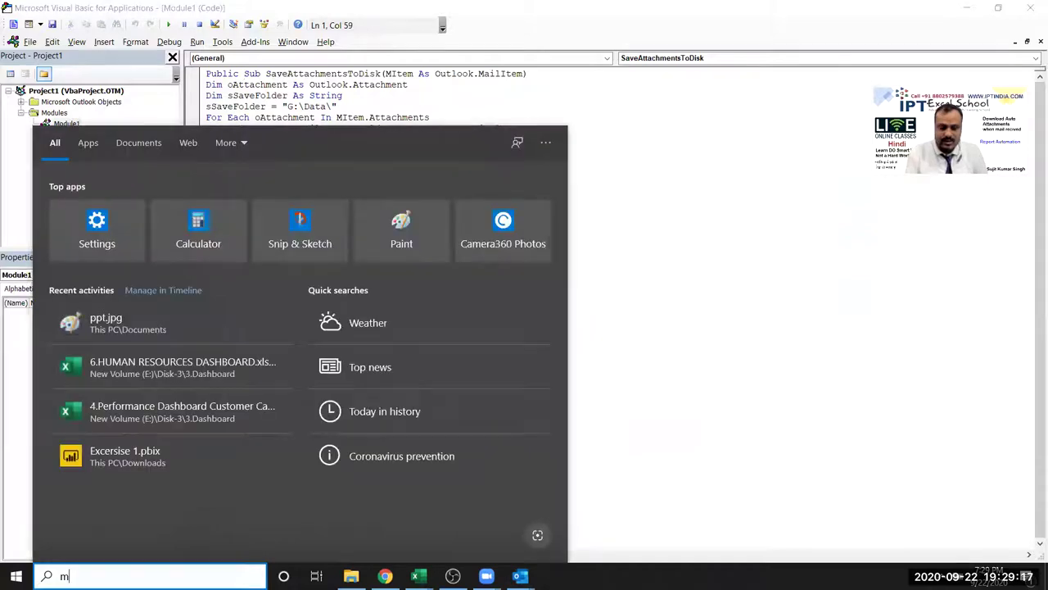
pyautogui.write('a')
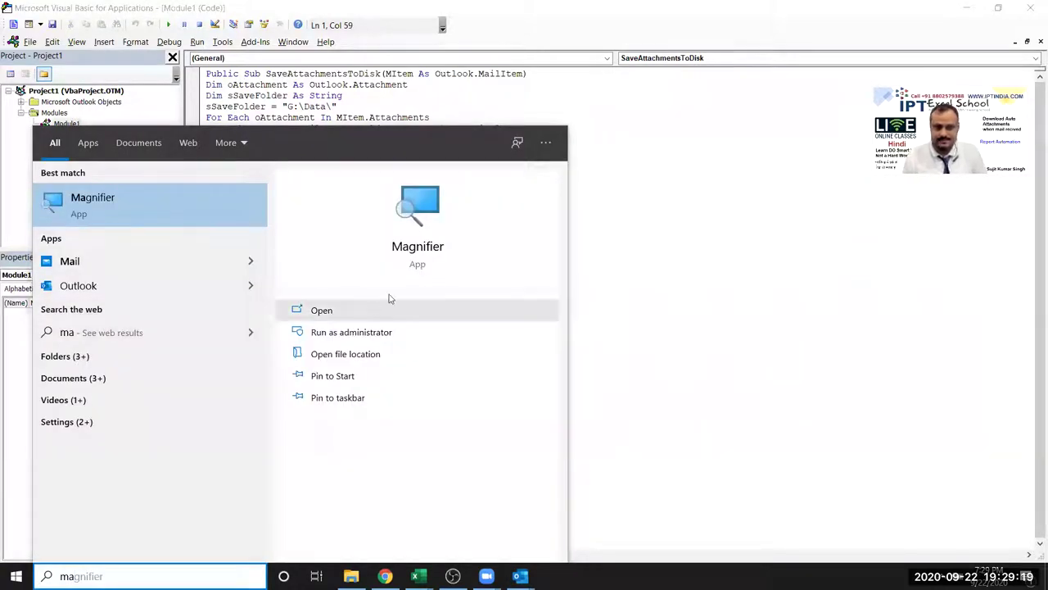
pyautogui.click(408, 257)
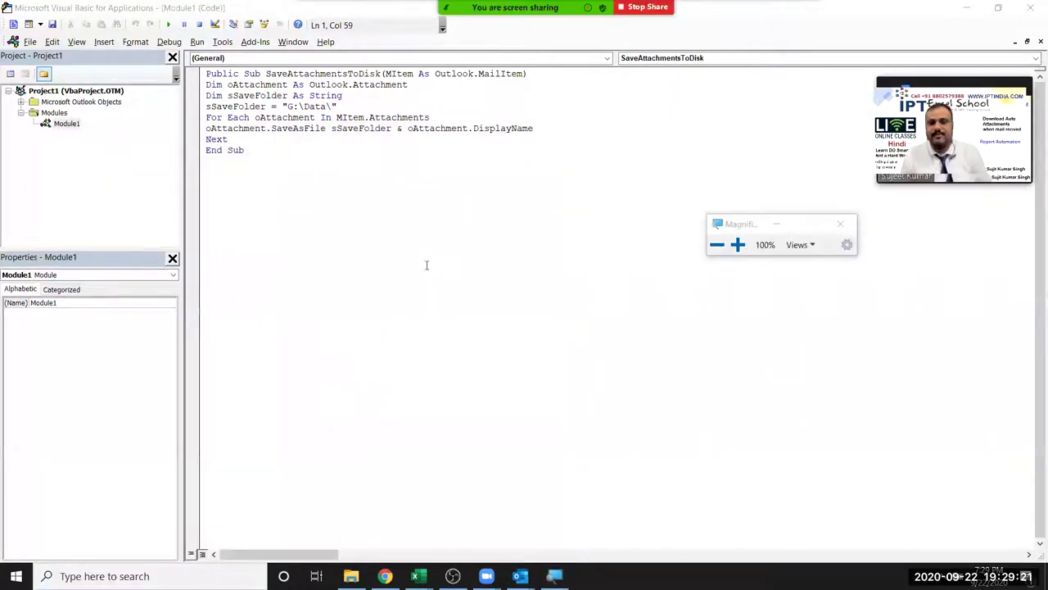
pyautogui.click(737, 244)
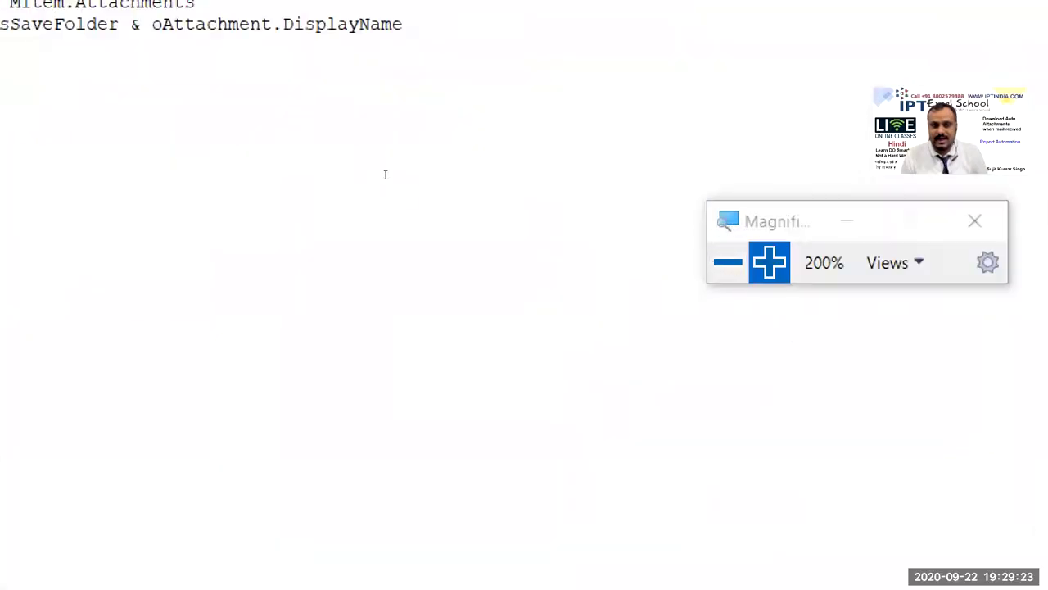
pyautogui.click(87, 191)
pyautogui.press('Left')
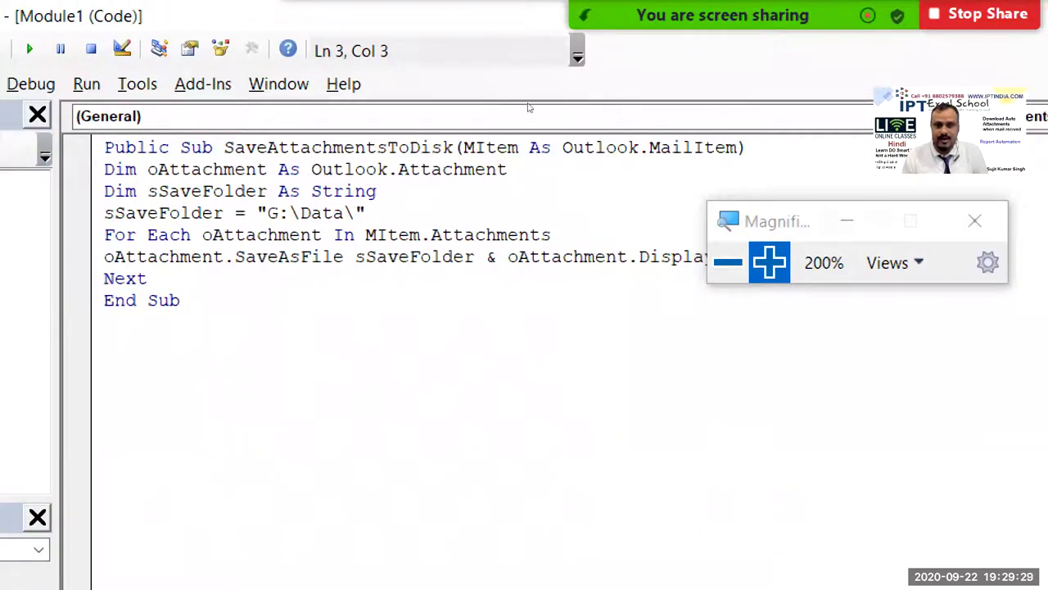
pyautogui.press('Up')
pyautogui.press('Right')
pyautogui.press('Right')
pyautogui.press('Right')
pyautogui.press('Up')
pyautogui.hotkey('ctrl', 'Right')
pyautogui.hotkey('ctrl', 'shift', 'Right')
pyautogui.hotkey('ctrl', 'Right')
pyautogui.hotkey('ctrl', 'shift', 'Right')
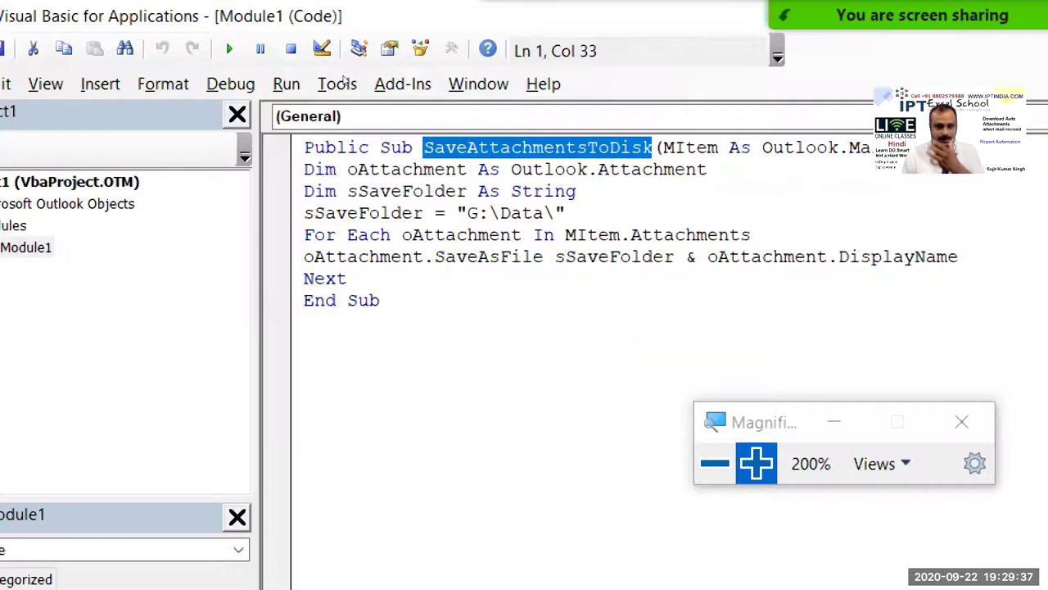
pyautogui.hotkey('ctrl', 'Right')
pyautogui.hotkey('ctrl', 'shift', 'Right')
pyautogui.press('Right')
pyautogui.press('Right')
pyautogui.press('Right')
pyautogui.press('Right')
pyautogui.press('Right')
pyautogui.press('Right')
pyautogui.hotkey('ctrl', 'Left')
pyautogui.hotkey('ctrl', 'shift', 'Right')
pyautogui.hotkey('ctrl', 'Right')
pyautogui.hotkey('ctrl', 'shift', 'Right')
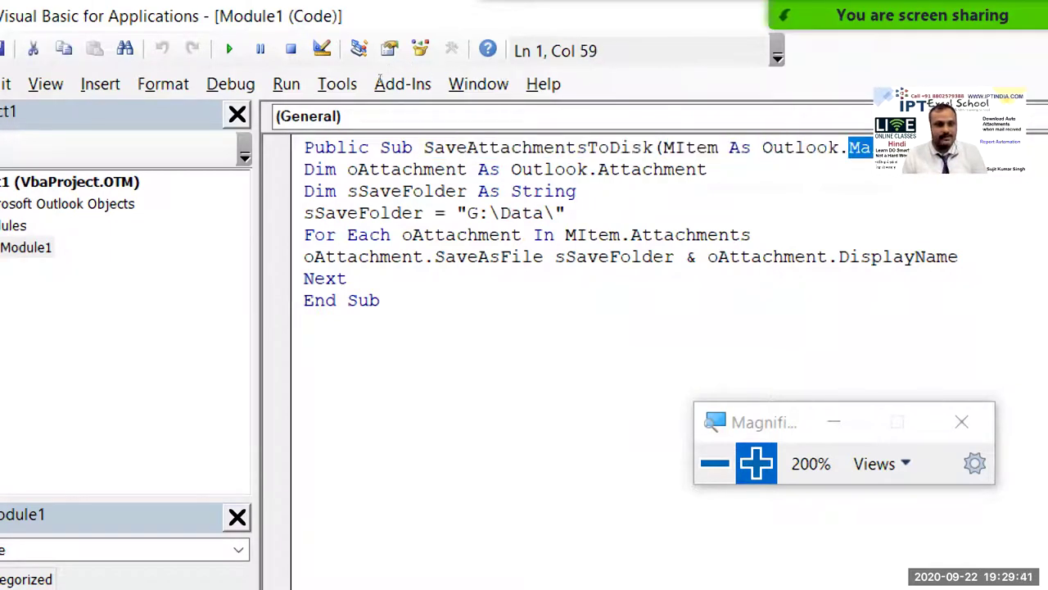
pyautogui.press('Down')
pyautogui.press('Home')
pyautogui.press('Right')
pyautogui.press('Right')
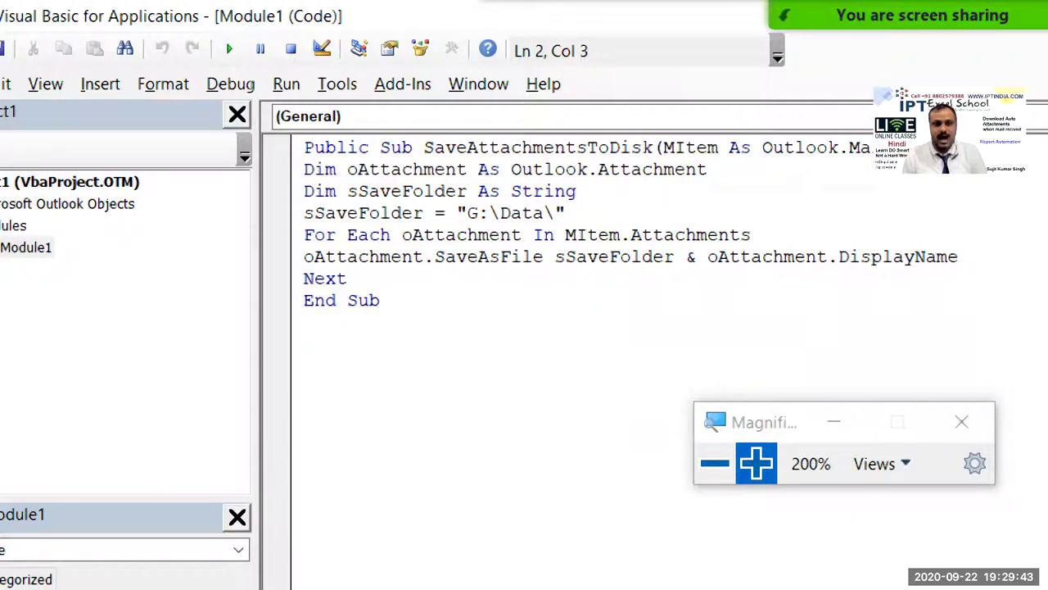
pyautogui.hotkey('ctrl', 'Right')
pyautogui.hotkey('ctrl', 'shift', 'Right')
pyautogui.press('Down')
pyautogui.press('Up')
pyautogui.hotkey('ctrl', 'Right')
pyautogui.hotkey('ctrl', 'shift', 'Right')
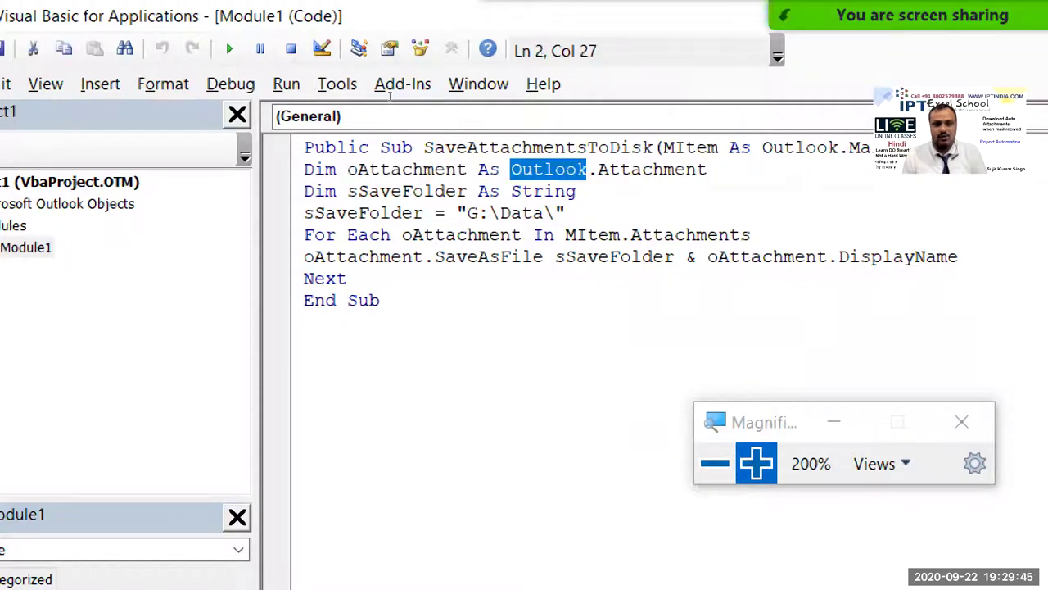
pyautogui.hotkey('ctrl', 'Right')
pyautogui.hotkey('ctrl', 'shift', 'Right')
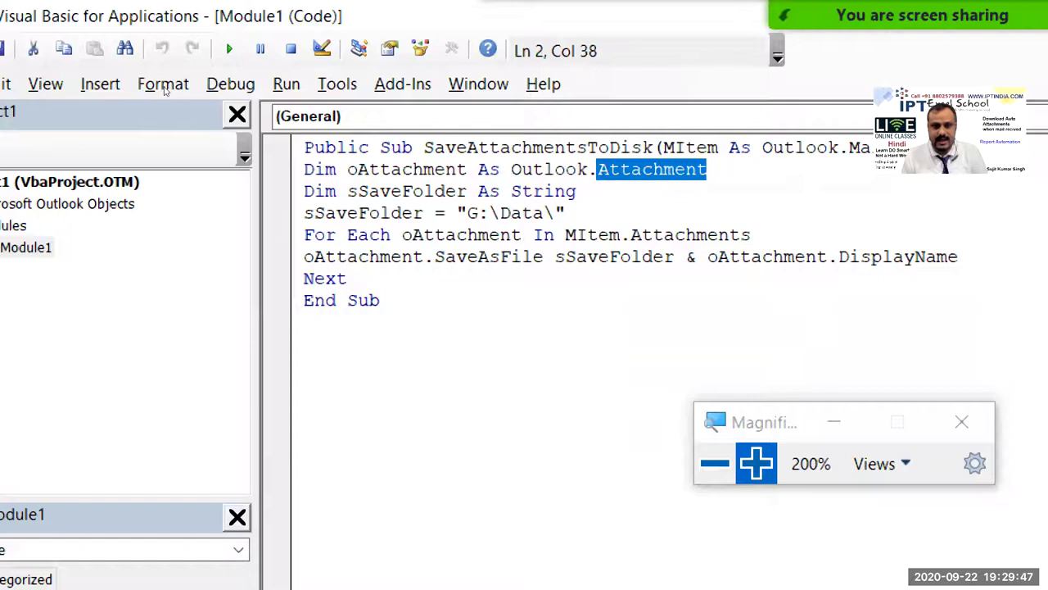
pyautogui.press('Home')
pyautogui.hotkey('shift', 'Right')
pyautogui.press('Down')
pyautogui.hotkey('ctrl', 'Right')
pyautogui.hotkey('ctrl', 'shift', 'Right')
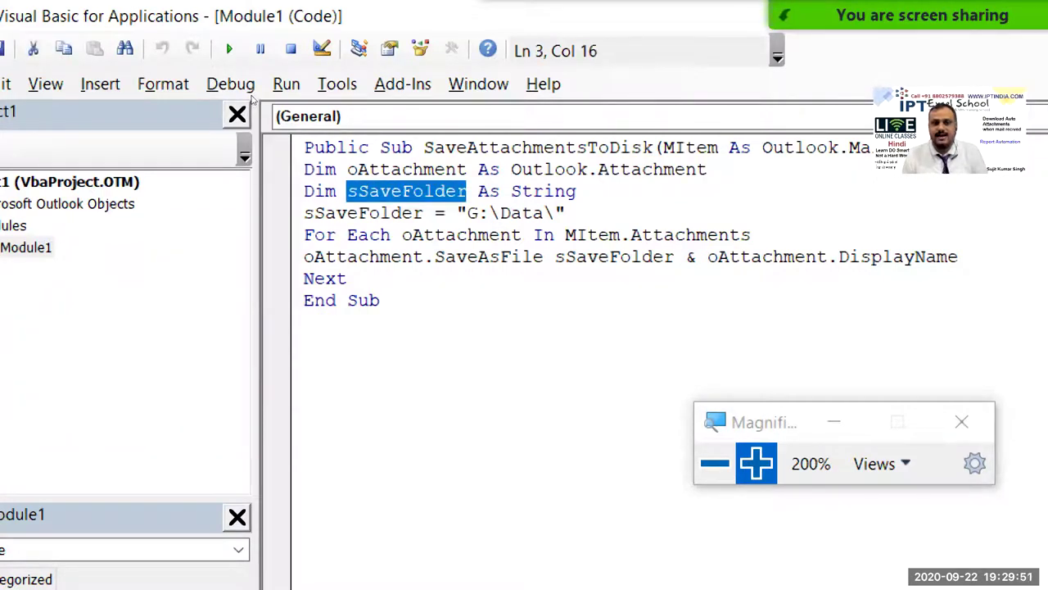
pyautogui.write('f')
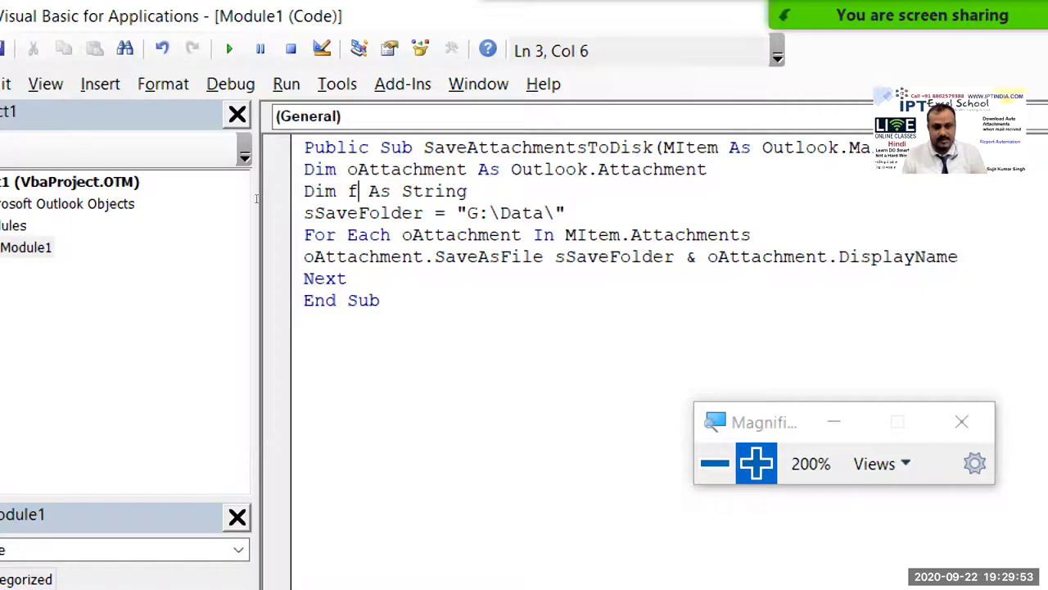
pyautogui.write('z')
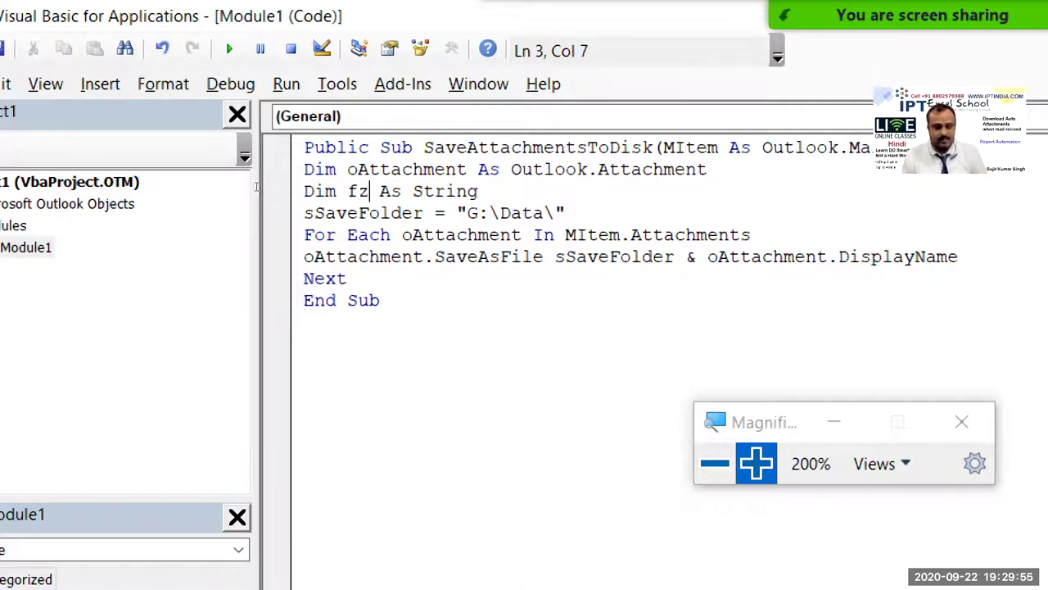
pyautogui.hotkey('ctrl', 'z')
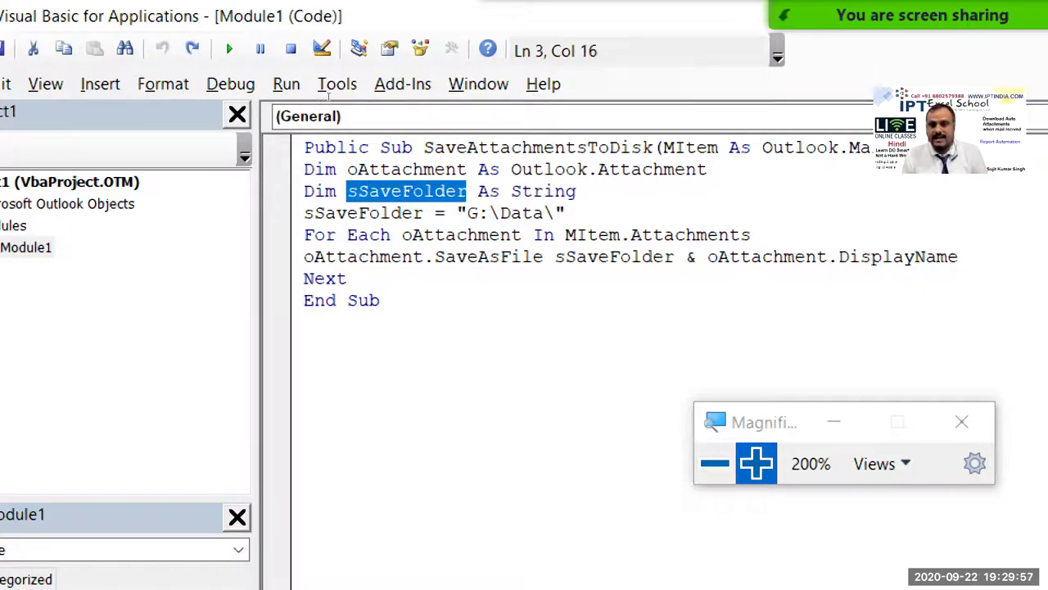
pyautogui.hotkey('ctrl', 'Right')
pyautogui.hotkey('ctrl', 'Right')
pyautogui.hotkey('ctrl', 'shift', 'Right')
pyautogui.hotkey('ctrl', 'Right')
pyautogui.press('Right')
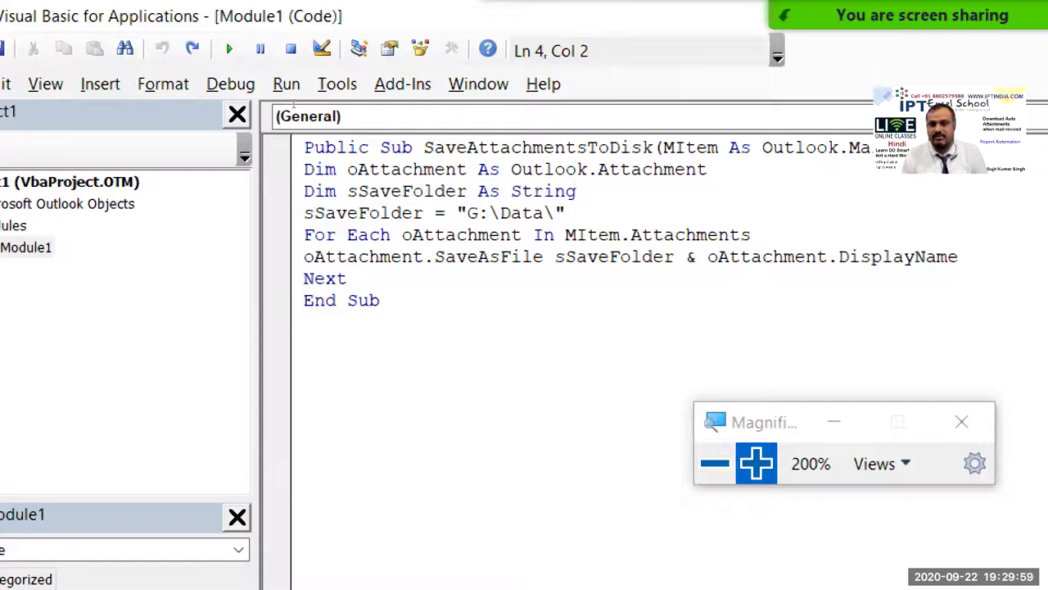
pyautogui.hotkey('ctrl', 'Right')
pyautogui.hotkey('ctrl', 'Right')
pyautogui.hotkey('shift', 'Right')
pyautogui.hotkey('shift', 'Right')
pyautogui.hotkey('shift', 'Right')
pyautogui.hotkey('shift', 'Right')
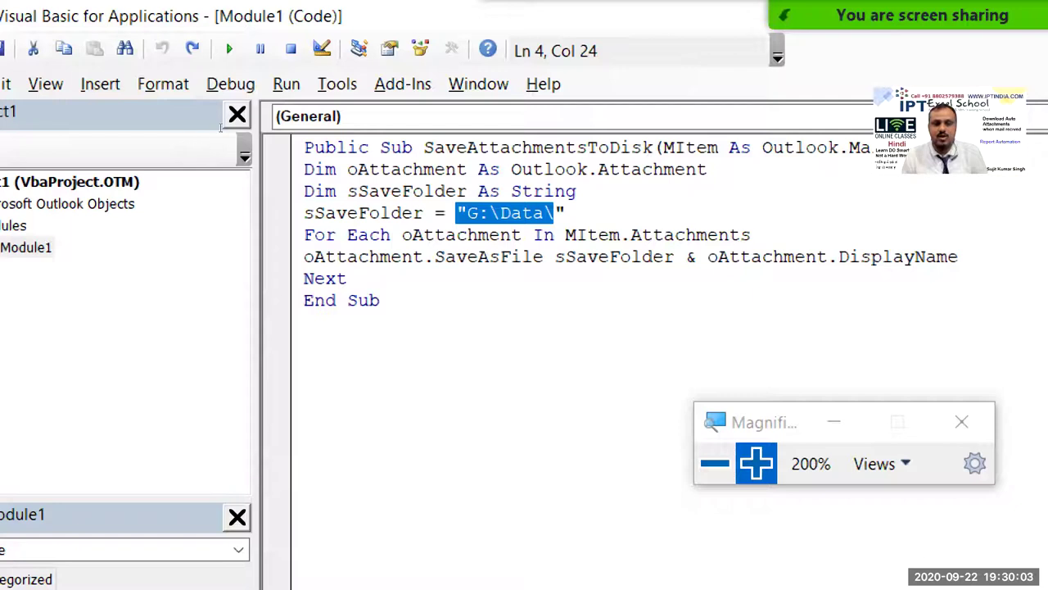
pyautogui.hotkey('ctrl', 'Right')
pyautogui.hotkey('ctrl', 'shift', 'Right')
pyautogui.press('Right')
pyautogui.press('Right')
pyautogui.press('Right')
pyautogui.press('Right')
pyautogui.press('Right')
pyautogui.press('Right')
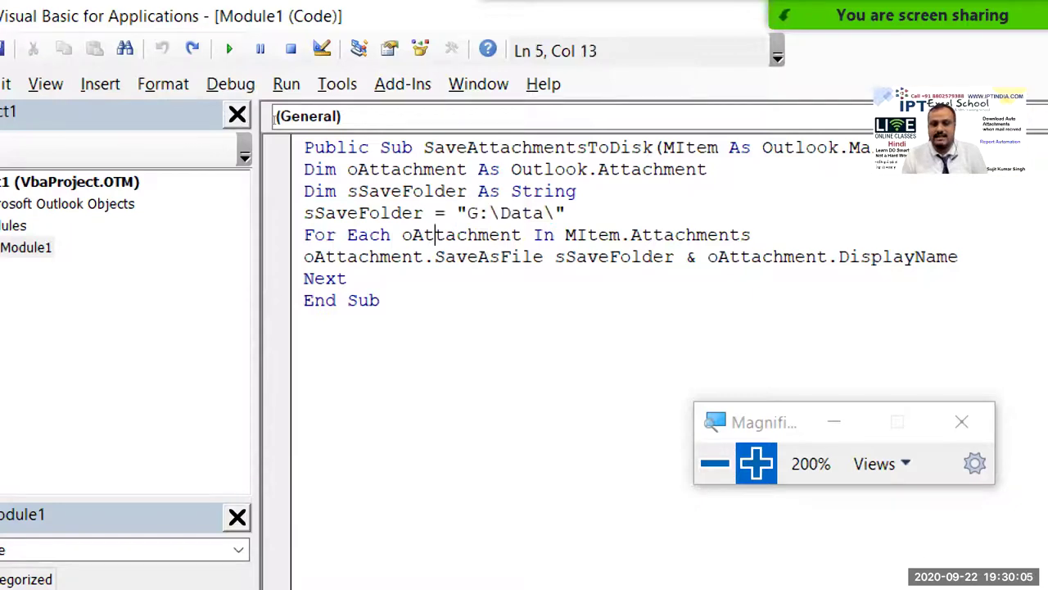
pyautogui.hotkey('ctrl', 'Left')
pyautogui.hotkey('ctrl', 'shift', 'Right')
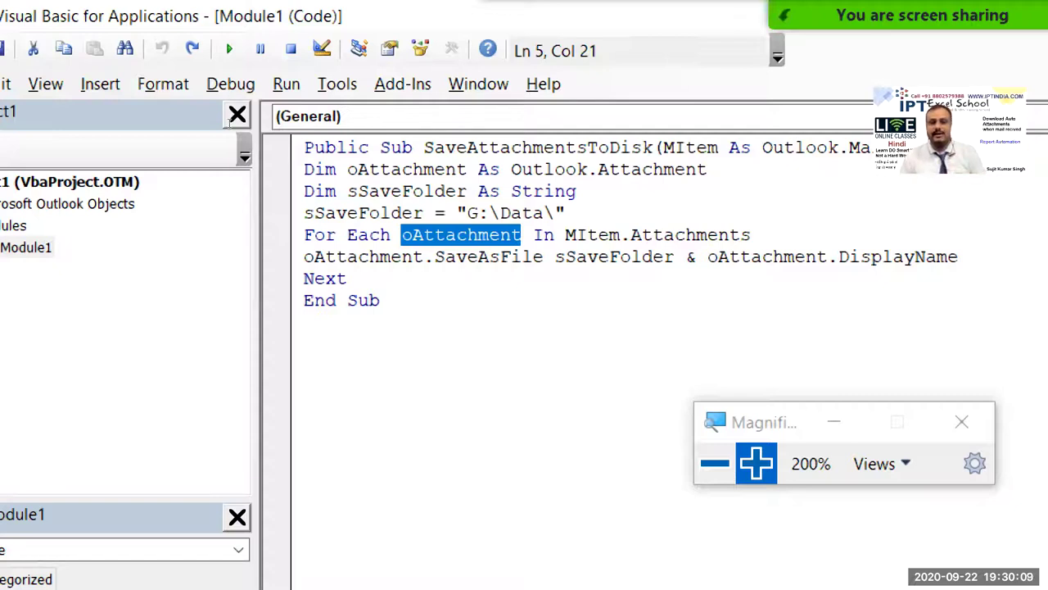
pyautogui.press('Right')
pyautogui.press('Right')
pyautogui.press('Right')
pyautogui.hotkey('ctrl', 'Left')
pyautogui.hotkey('ctrl', 'shift', 'Right')
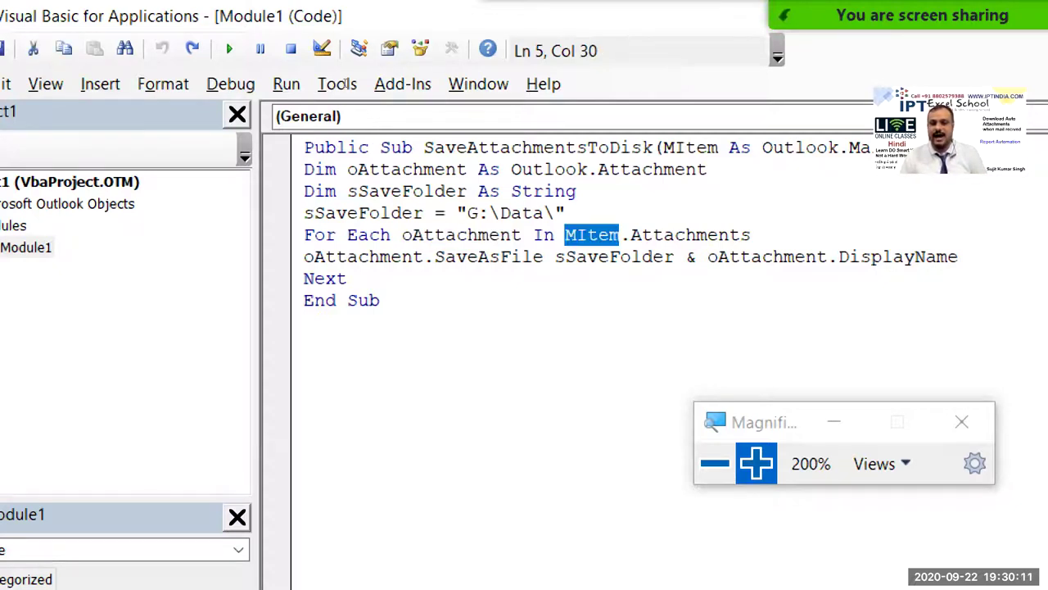
pyautogui.press('Up')
pyautogui.press('Up')
pyautogui.press('Up')
pyautogui.press('Right')
pyautogui.press('Right')
pyautogui.press('Right')
pyautogui.hotkey('ctrl', 'Left')
pyautogui.hotkey('ctrl', 'shift', 'Right')
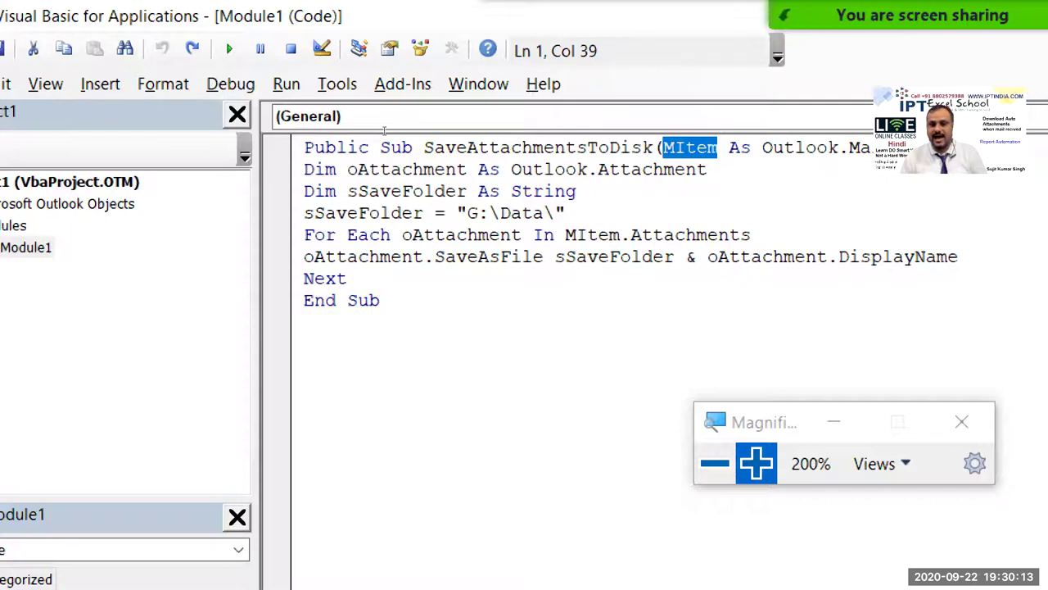
pyautogui.press('Down')
pyautogui.press('Down')
pyautogui.press('Down')
pyautogui.hotkey('ctrl', 'Left')
pyautogui.hotkey('ctrl', 'shift', 'Right')
pyautogui.press('Down')
pyautogui.press('Home')
pyautogui.hotkey('ctrl', 'shift', 'Right')
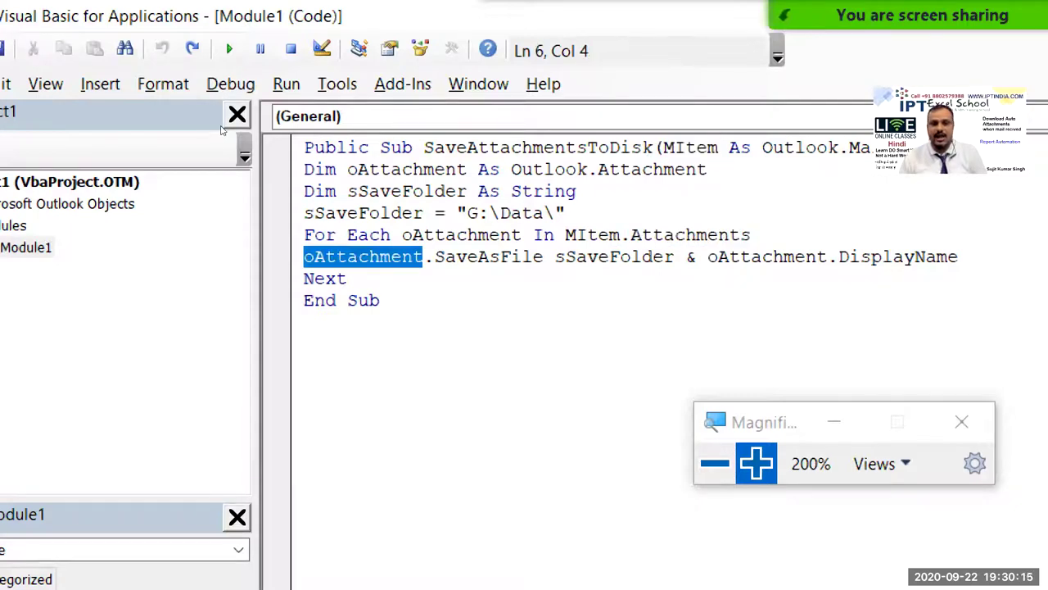
pyautogui.press('Up')
pyautogui.press('Up')
pyautogui.press('Up')
pyautogui.press('Left')
pyautogui.press('Left')
pyautogui.press('Left')
pyautogui.hotkey('ctrl', 'Left')
pyautogui.hotkey('ctrl', 'shift', 'Right')
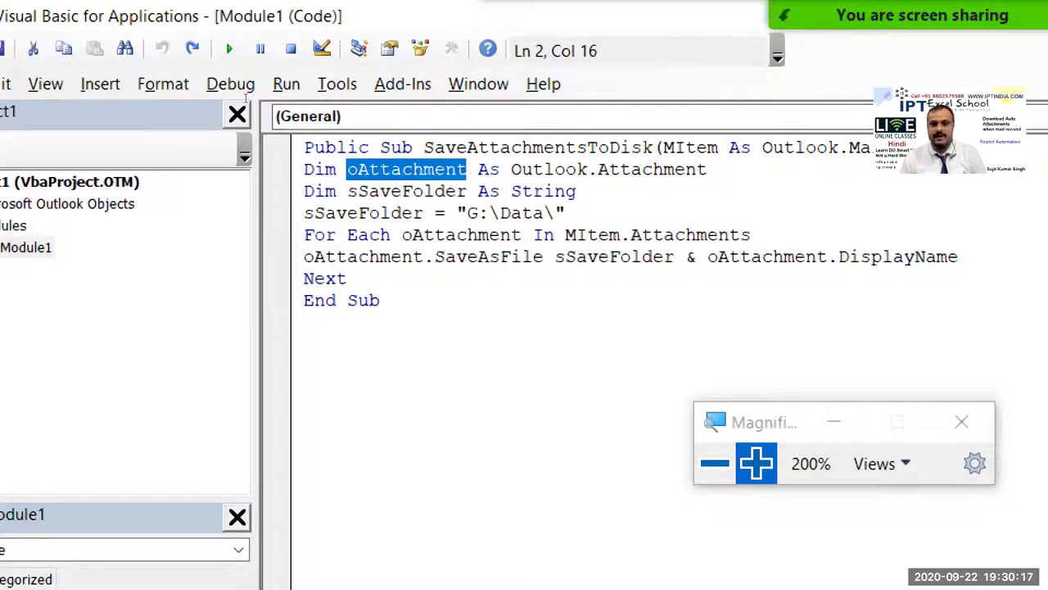
pyautogui.press('Down')
pyautogui.press('Down')
pyautogui.press('Down')
pyautogui.press('Home')
pyautogui.hotkey('ctrl', 'shift', 'Right')
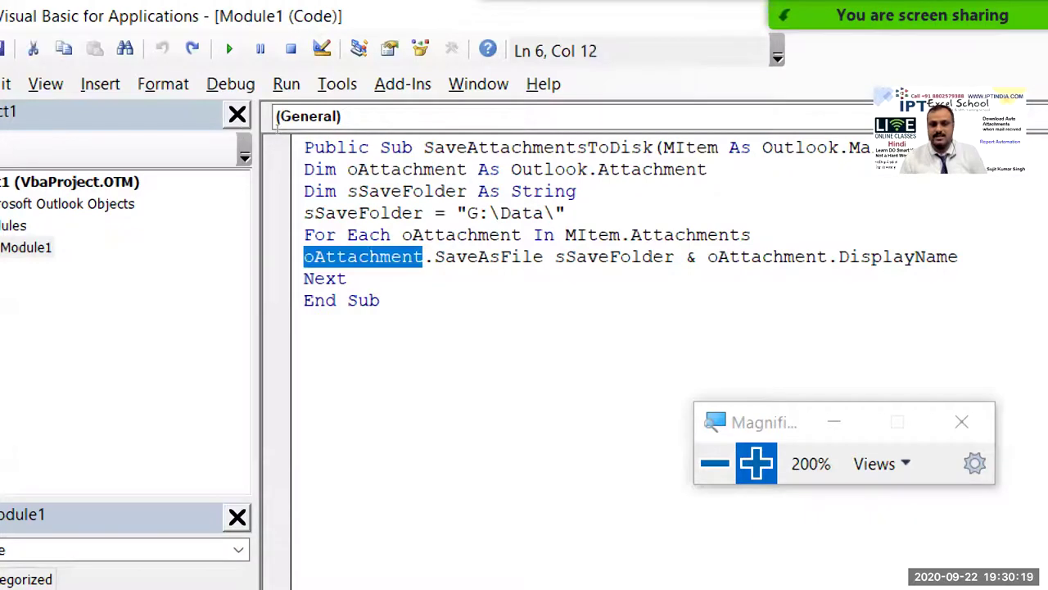
pyautogui.hotkey('ctrl', 'Right')
pyautogui.hotkey('ctrl', 'shift', 'Right')
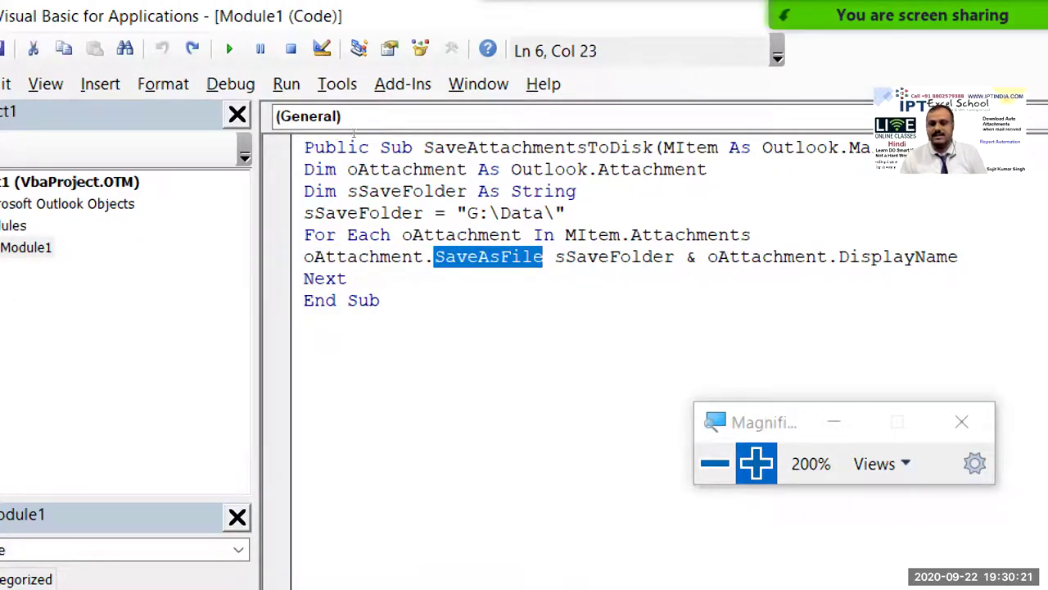
pyautogui.hotkey('ctrl', 'Right')
pyautogui.hotkey('ctrl', 'shift', 'Right')
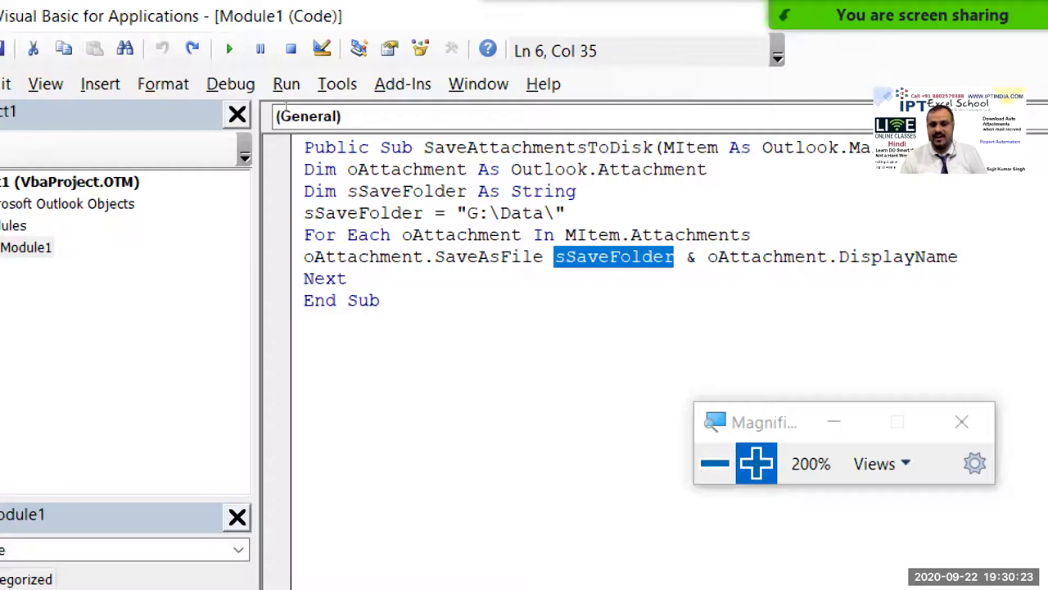
pyautogui.press('Up')
pyautogui.press('Up')
pyautogui.press('Home')
pyautogui.hotkey('ctrl', 'Right')
pyautogui.hotkey('ctrl', 'Right')
pyautogui.hotkey('ctrl', 'shift', 'Right')
pyautogui.hotkey('ctrl', 'shift', 'Right')
pyautogui.hotkey('ctrl', 'shift', 'Right')
pyautogui.press('Down')
pyautogui.press('Down')
pyautogui.press('End')
pyautogui.hotkey('ctrl', 'Left')
pyautogui.hotkey('ctrl', 'Left')
pyautogui.hotkey('ctrl', 'Left')
pyautogui.hotkey('ctrl', 'shift', 'Right')
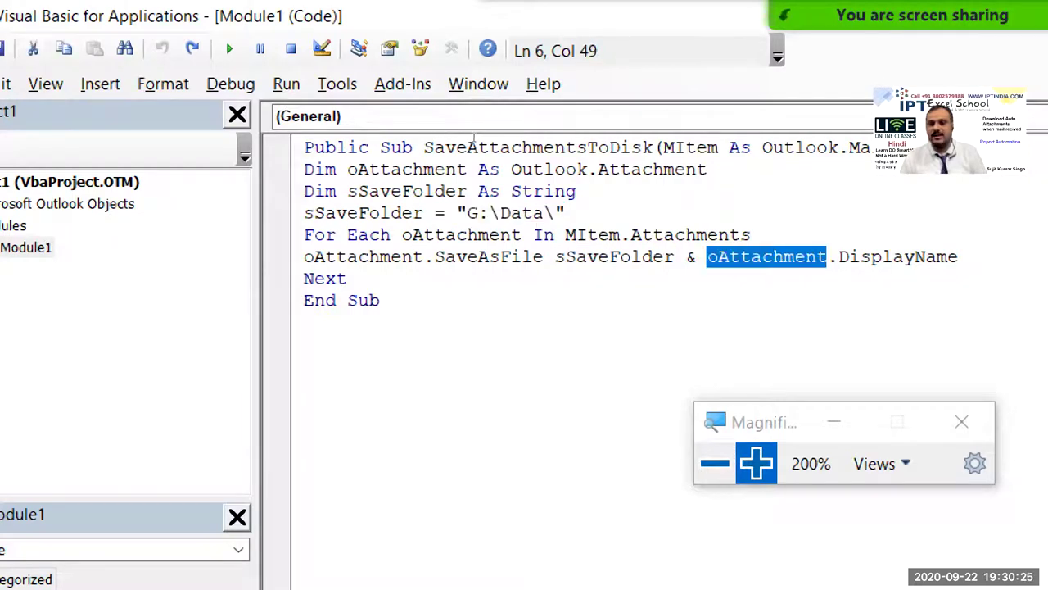
pyautogui.hotkey('ctrl', 'Right')
pyautogui.hotkey('ctrl', 'Right')
pyautogui.hotkey('ctrl', 'shift', 'Right')
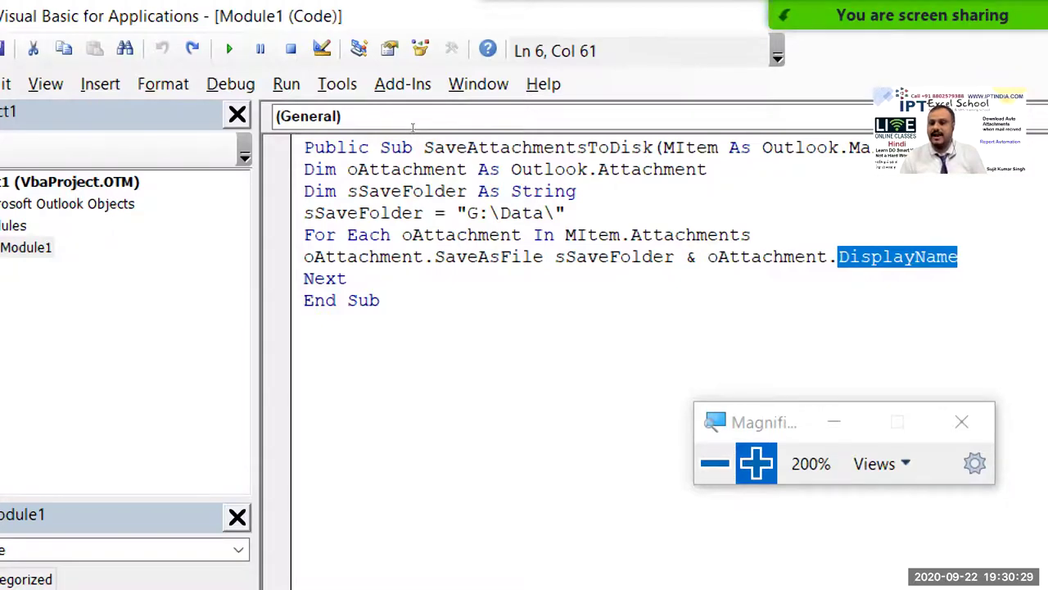
pyautogui.hotkey('ctrl', 'Left')
pyautogui.hotkey('ctrl', 'Left')
pyautogui.hotkey('ctrl', 'shift', 'Right')
pyautogui.hotkey('shift', 'Down')
pyautogui.hotkey('shift', 'Up')
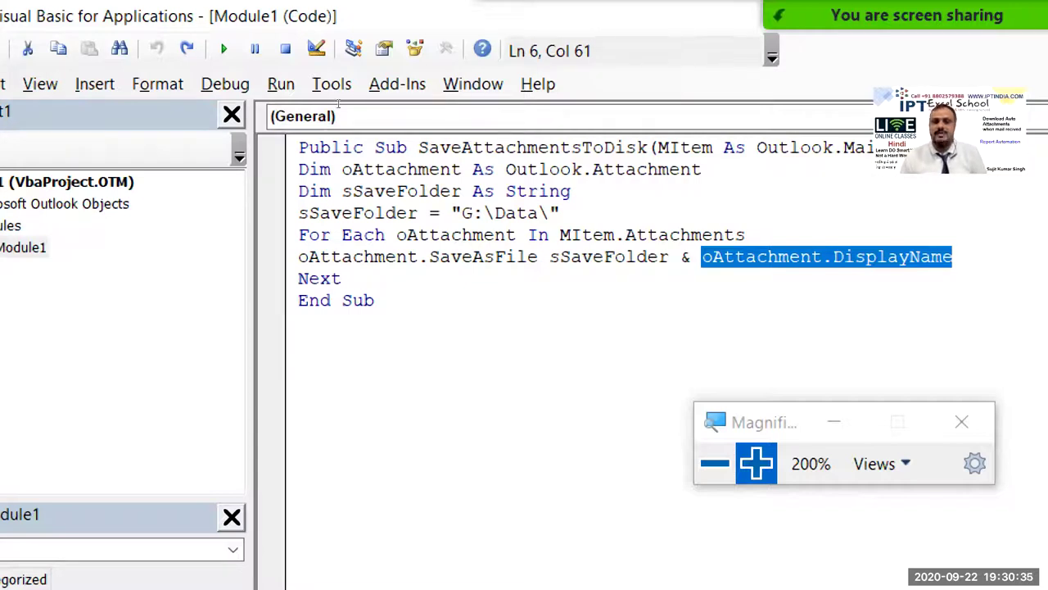
pyautogui.click(559, 213)
pyautogui.moveTo(537, 213)
pyautogui.mouseDown()
pyautogui.moveTo(560, 213)
pyautogui.moveTo(550, 235)
pyautogui.mouseUp()
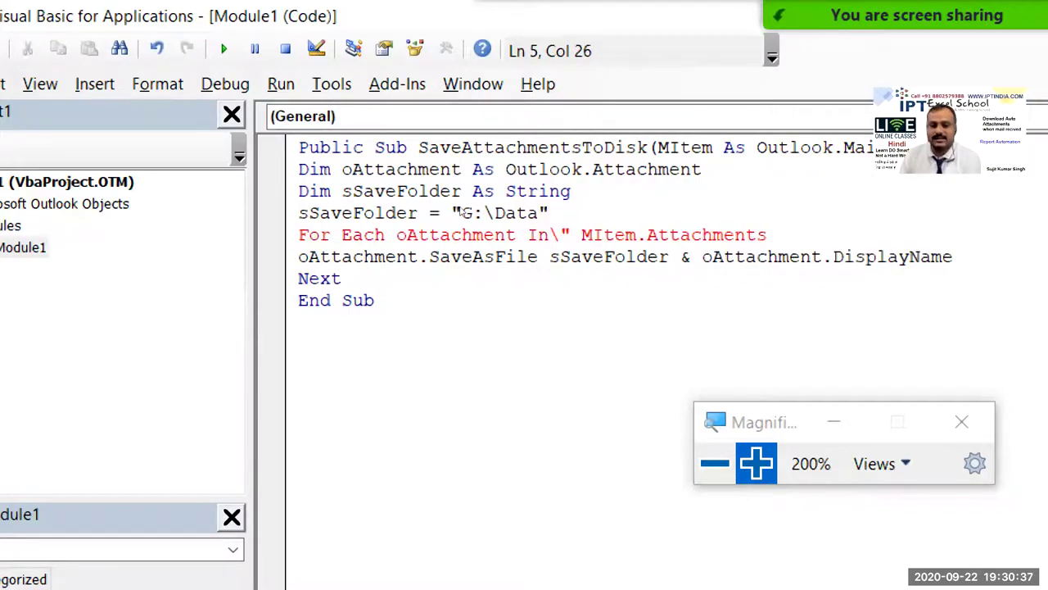
pyautogui.hotkey('ctrl', 'z')
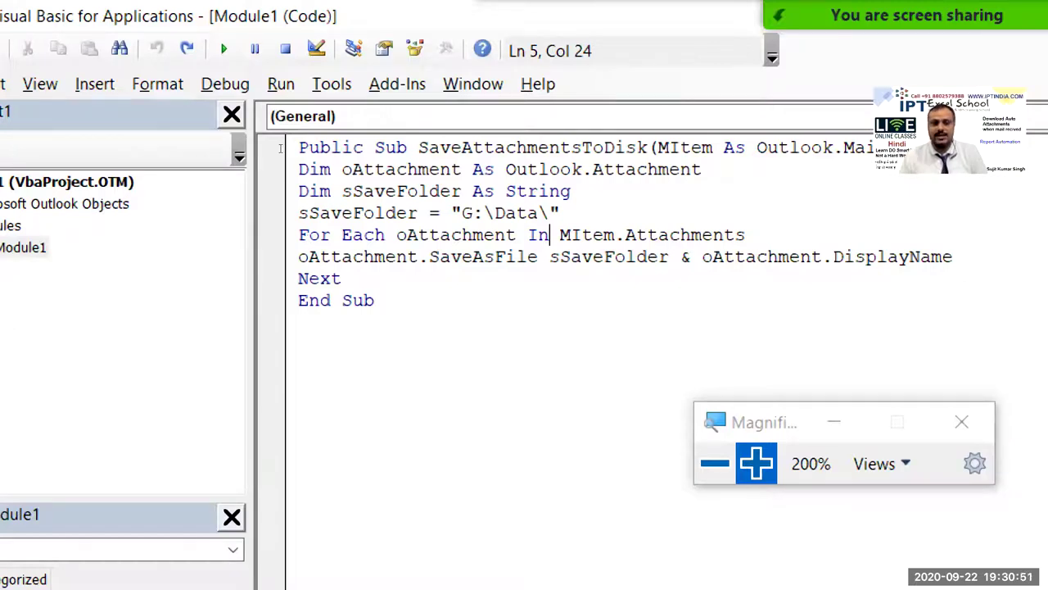
pyautogui.hotkey('ctrl', 'End')
pyautogui.hotkey('ctrl', 'shift', 'Left')
pyautogui.press('super+minus')
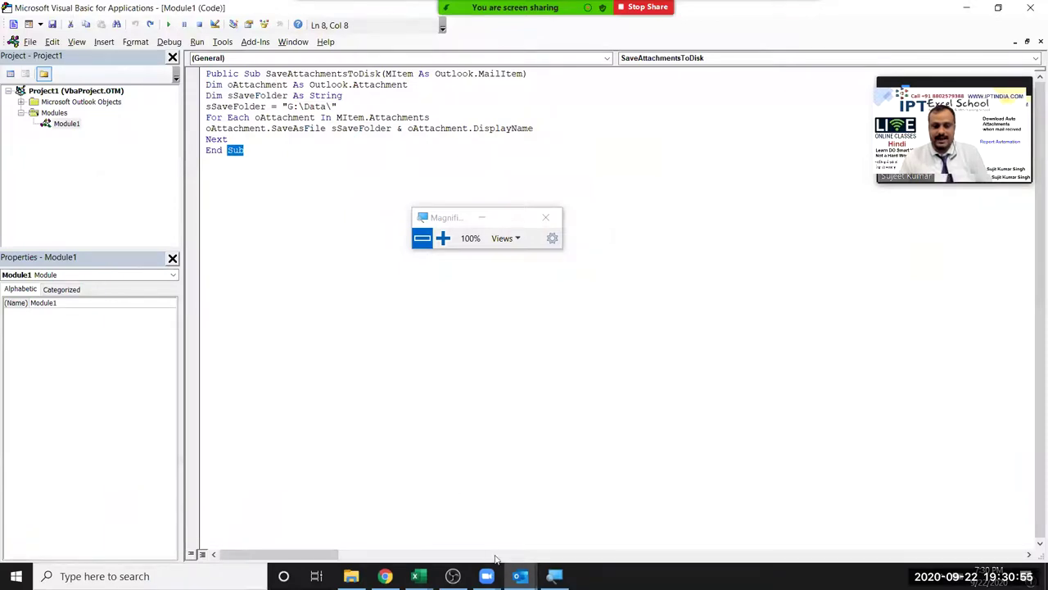
# Step: Open Manage Rules & Alerts from the Home tab's overflow Rules menu in Outlook
pyautogui.moveTo(512, 571)
pyautogui.click(462, 544)
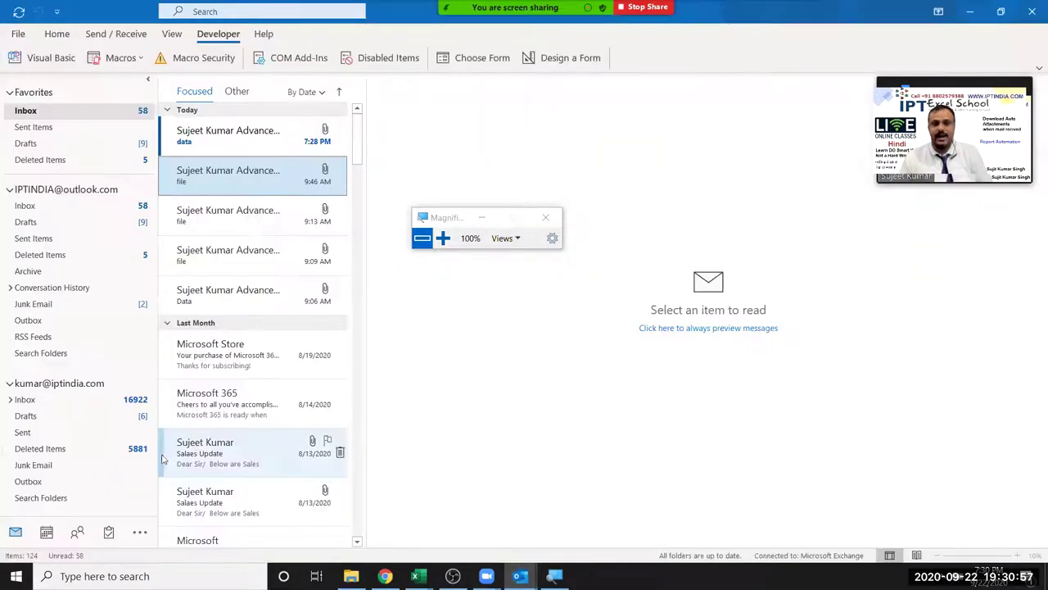
pyautogui.click(57, 34)
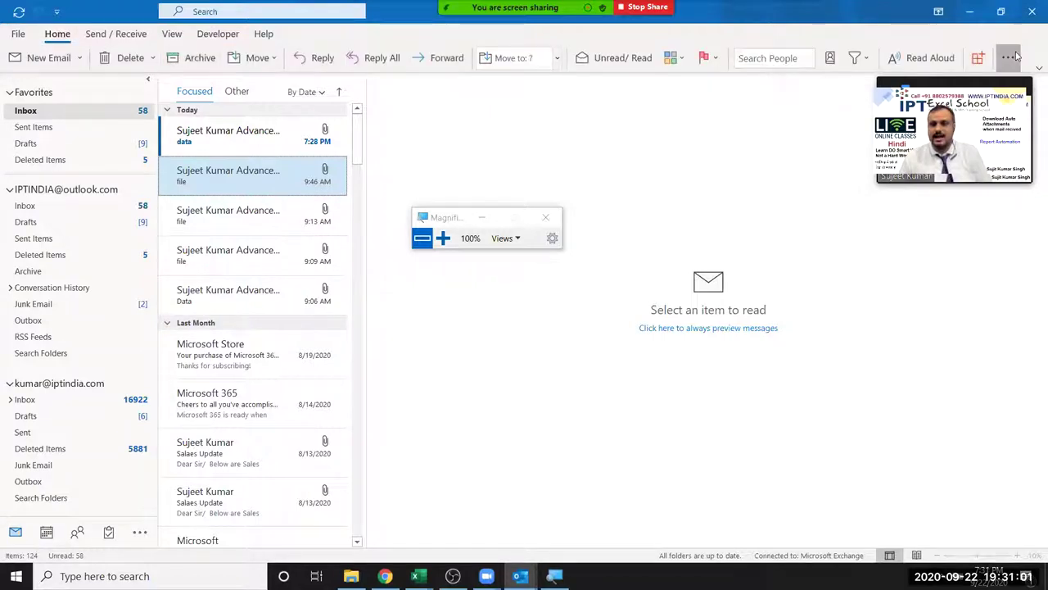
pyautogui.click(1014, 57)
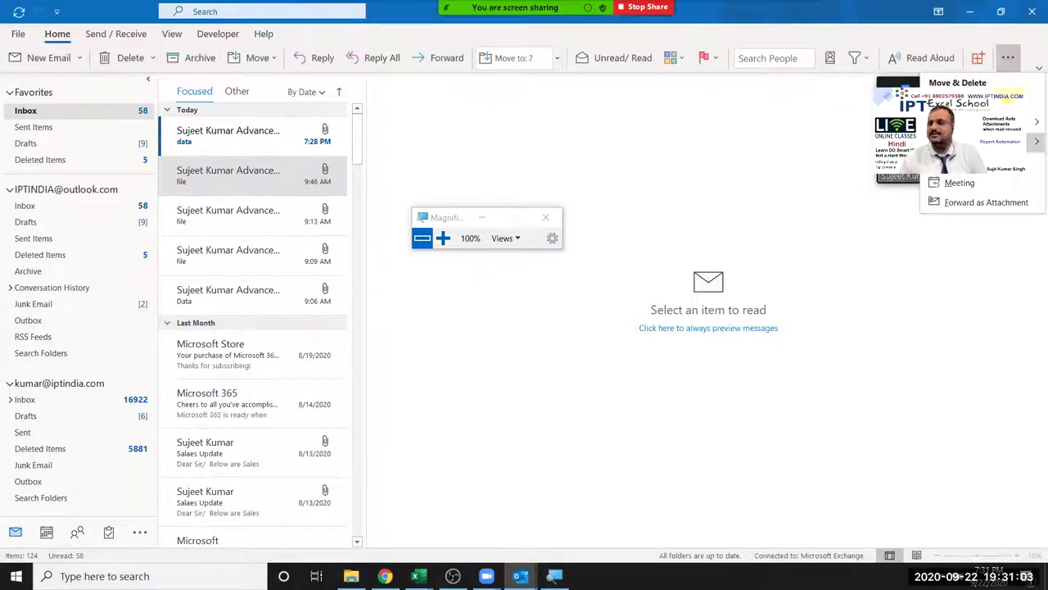
pyautogui.moveTo(982, 141)
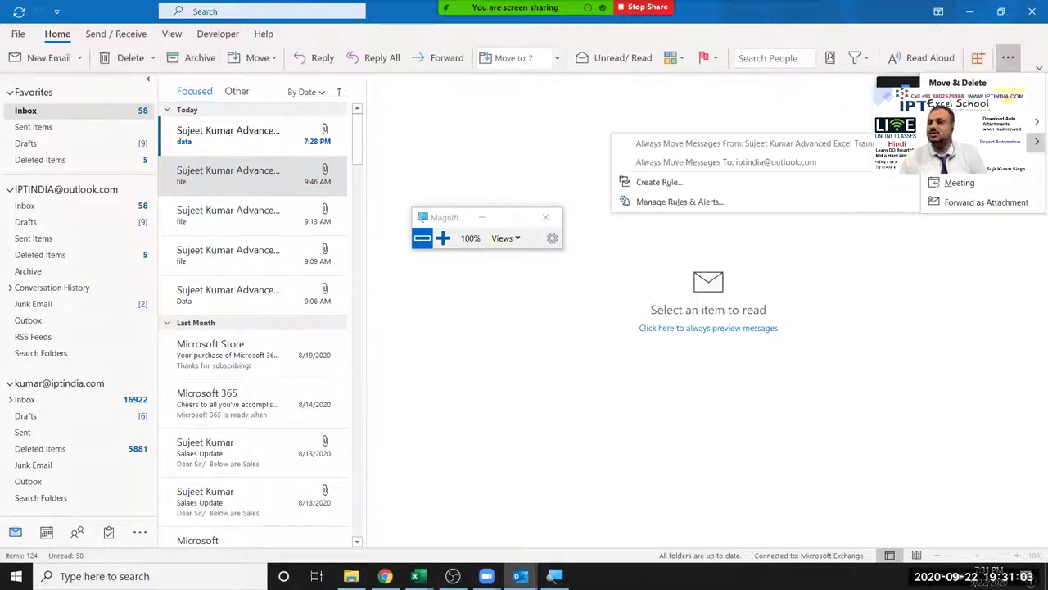
pyautogui.click(828, 209)
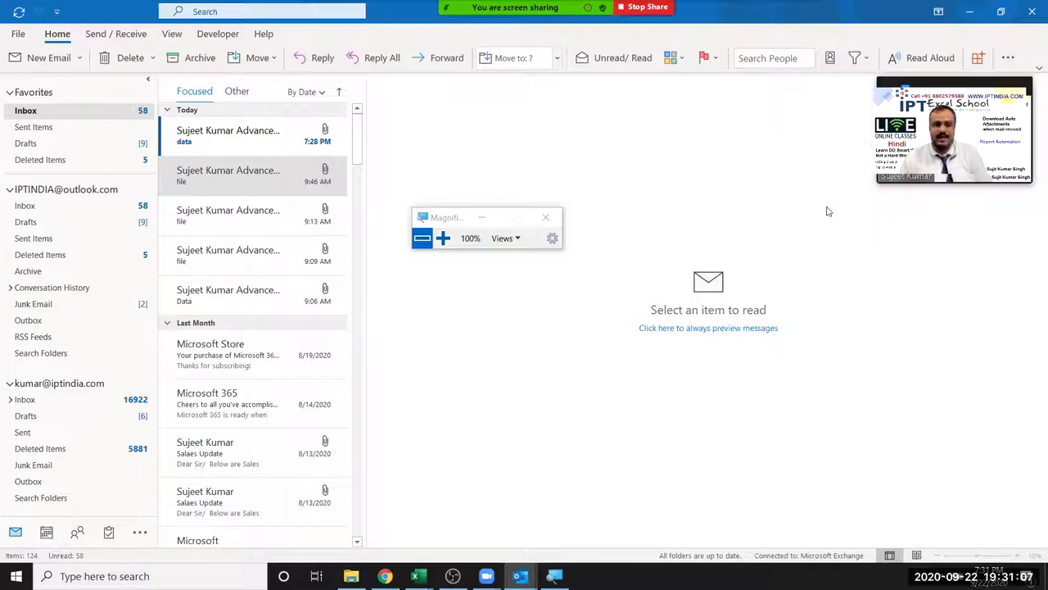
# Step: Start a new rule from a template and open the sender address picker
pyautogui.click(370, 193)
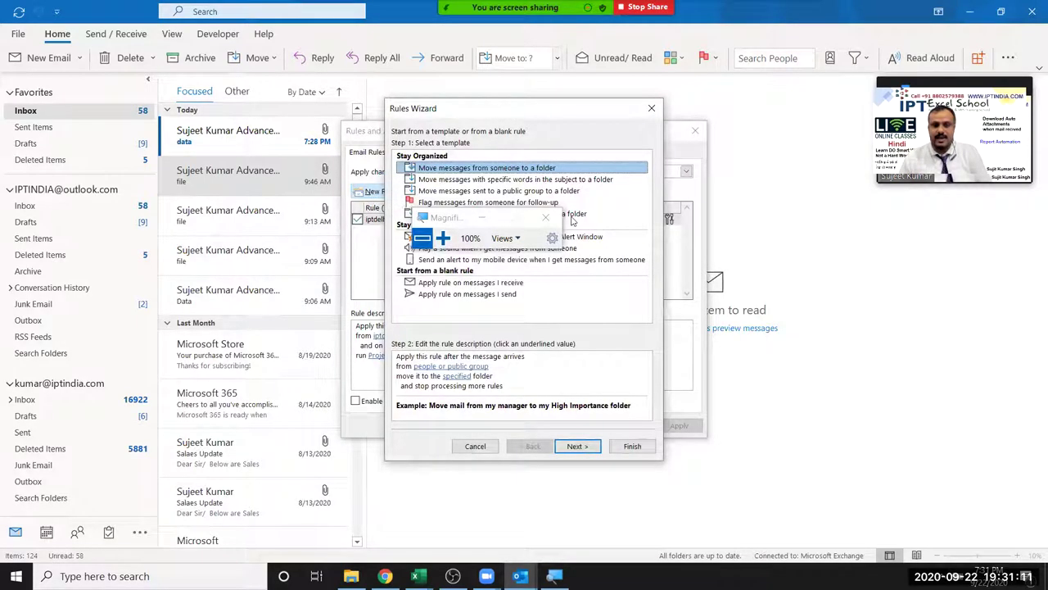
pyautogui.click(546, 217)
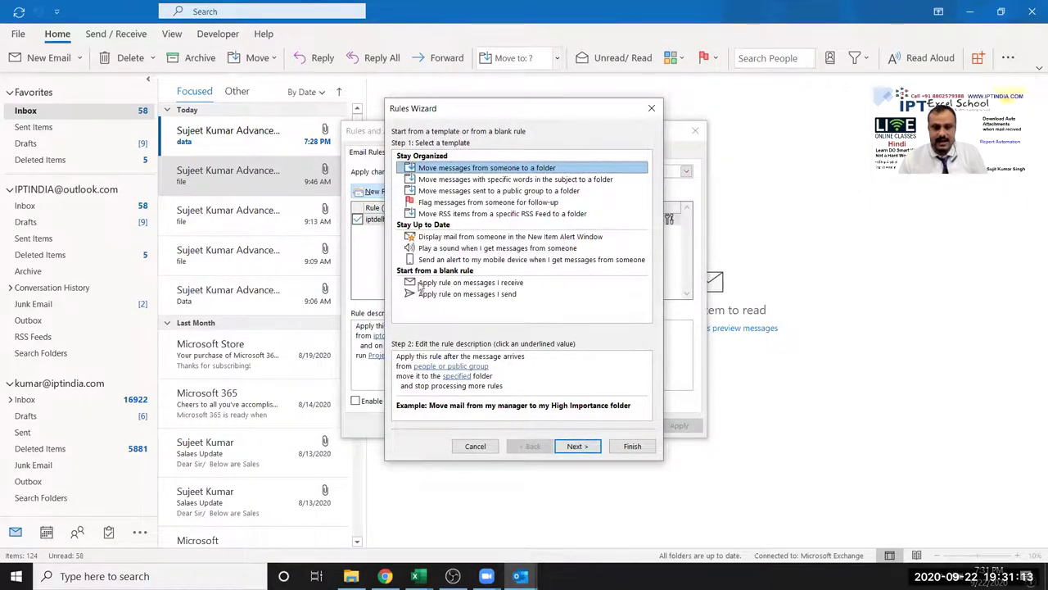
pyautogui.click(438, 367)
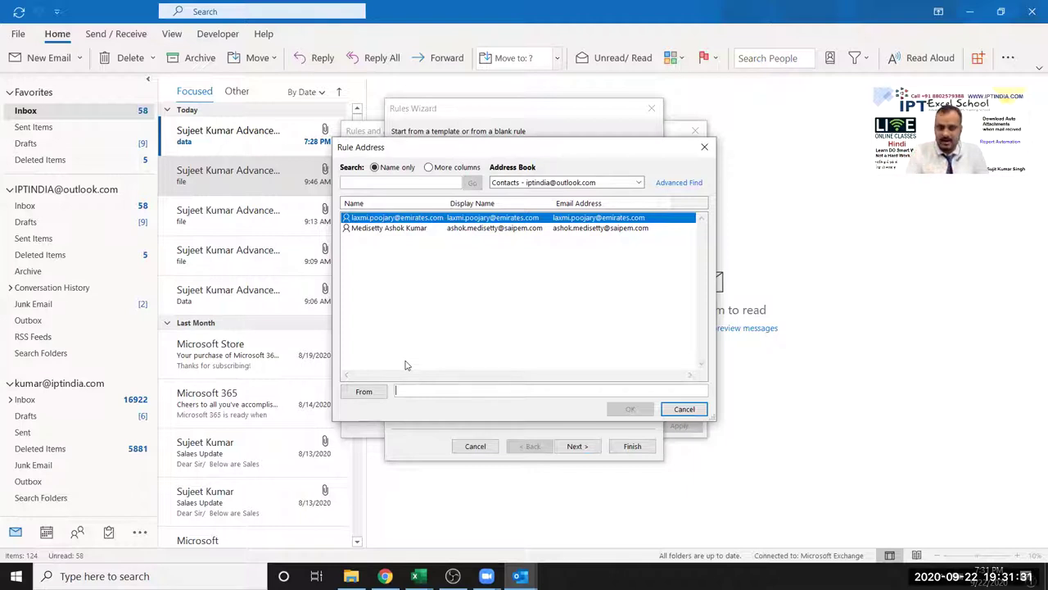
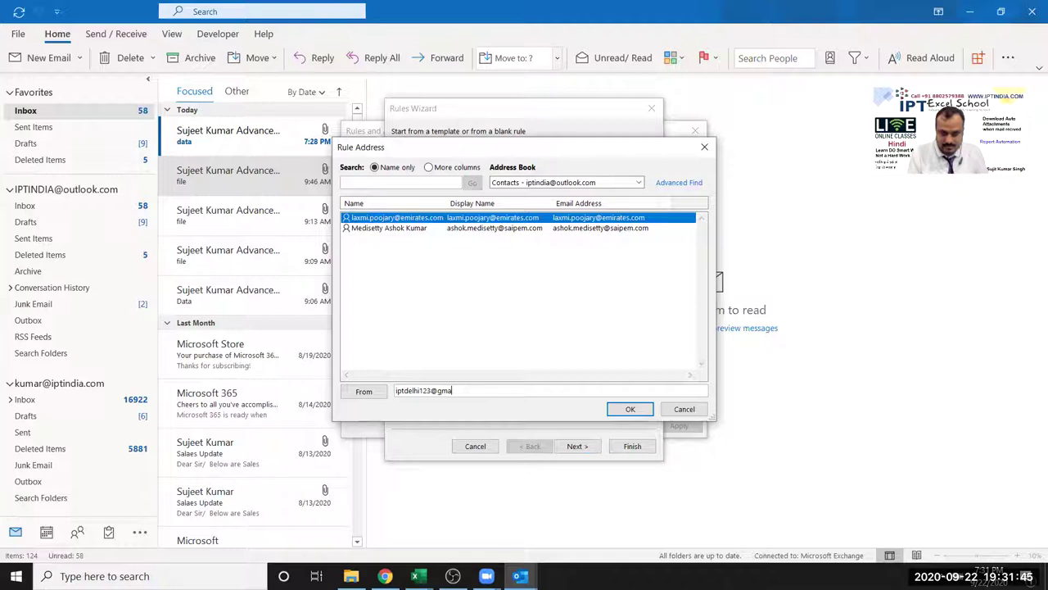
# Step: Enter the Gmail sender's address in the From box and confirm it
pyautogui.click(620, 416)
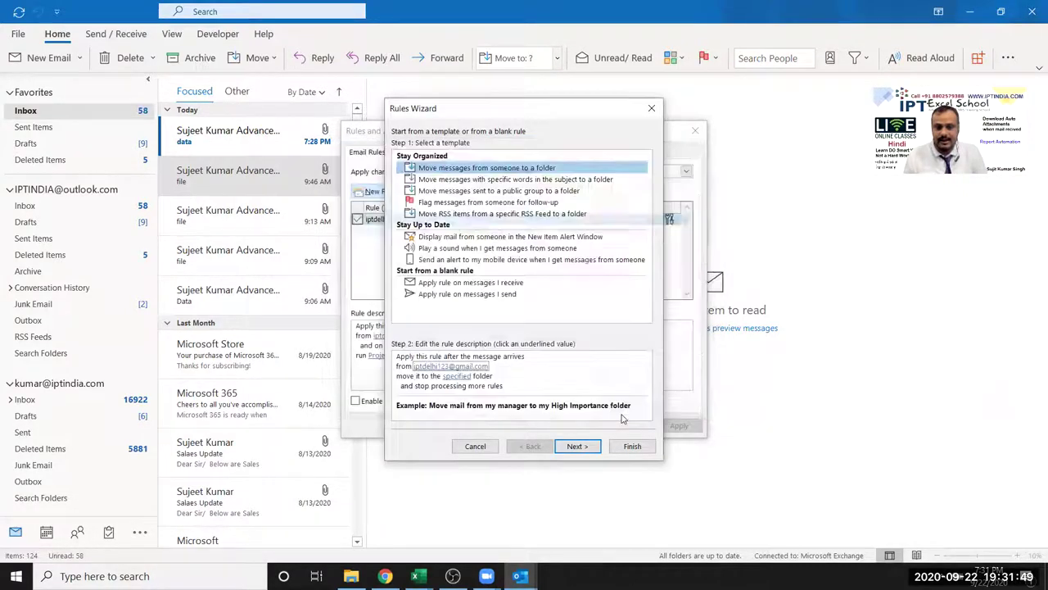
# Step: Replace the sender condition with 'with specific words in the subject'
pyautogui.click(581, 447)
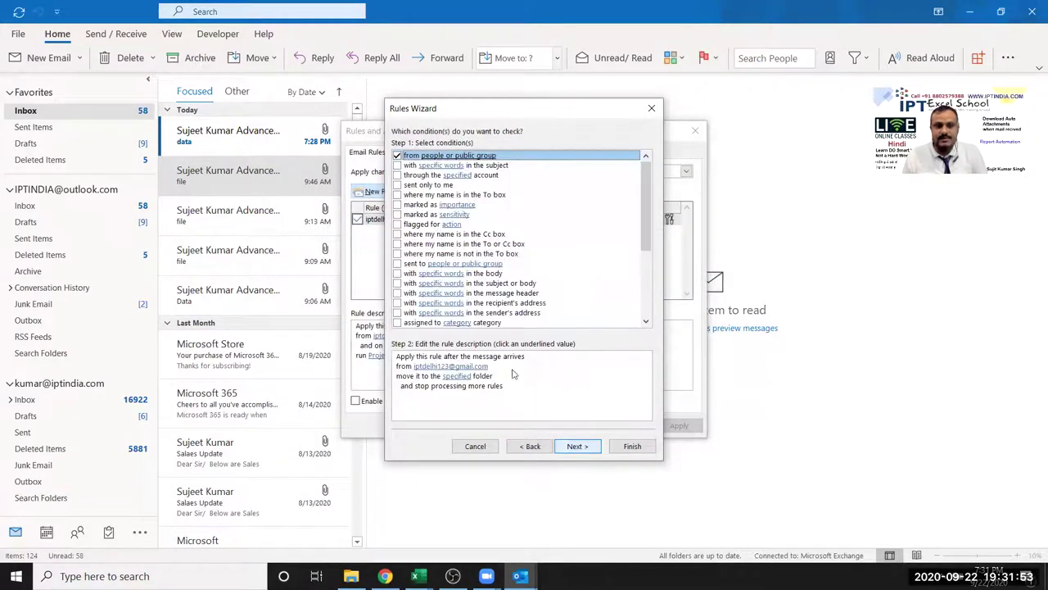
pyautogui.click(397, 156)
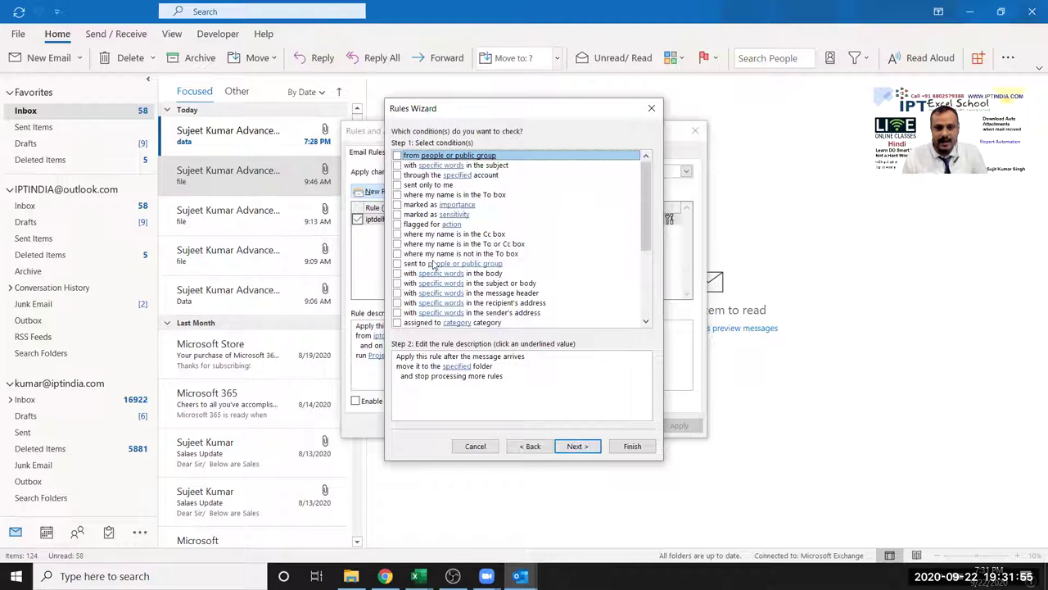
pyautogui.scroll(-3, 435, 262)
pyautogui.scroll(-2, 442, 315)
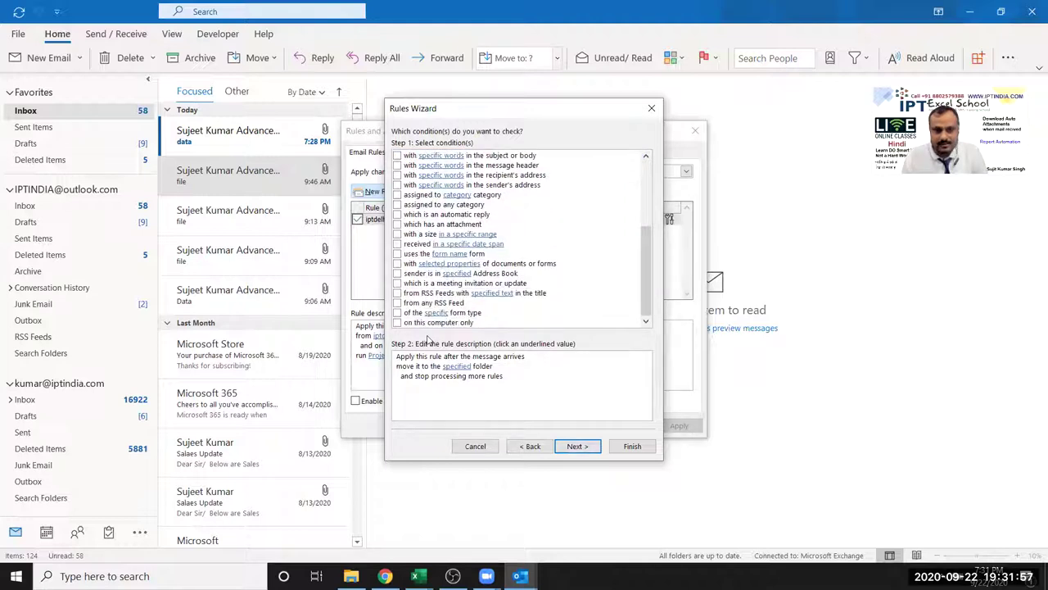
pyautogui.scroll(3, 503, 284)
pyautogui.scroll(3, 502, 285)
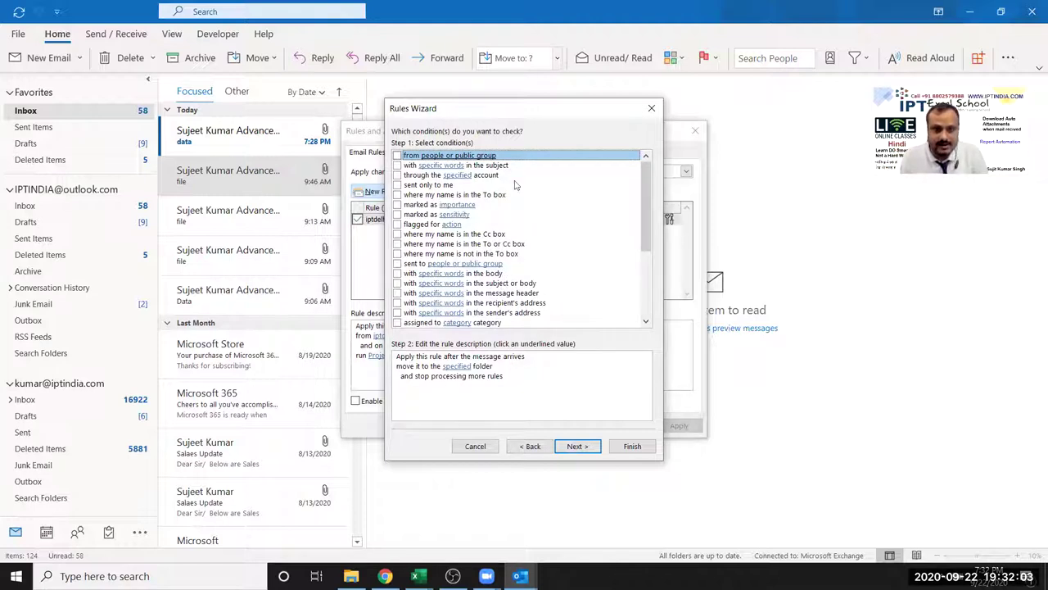
pyautogui.click(397, 165)
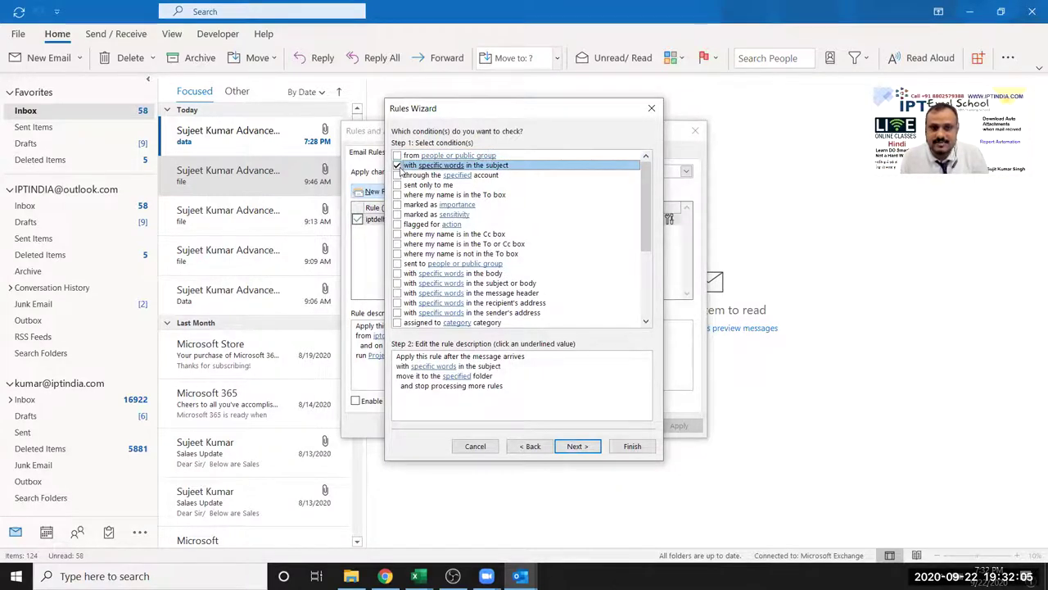
pyautogui.click(457, 376)
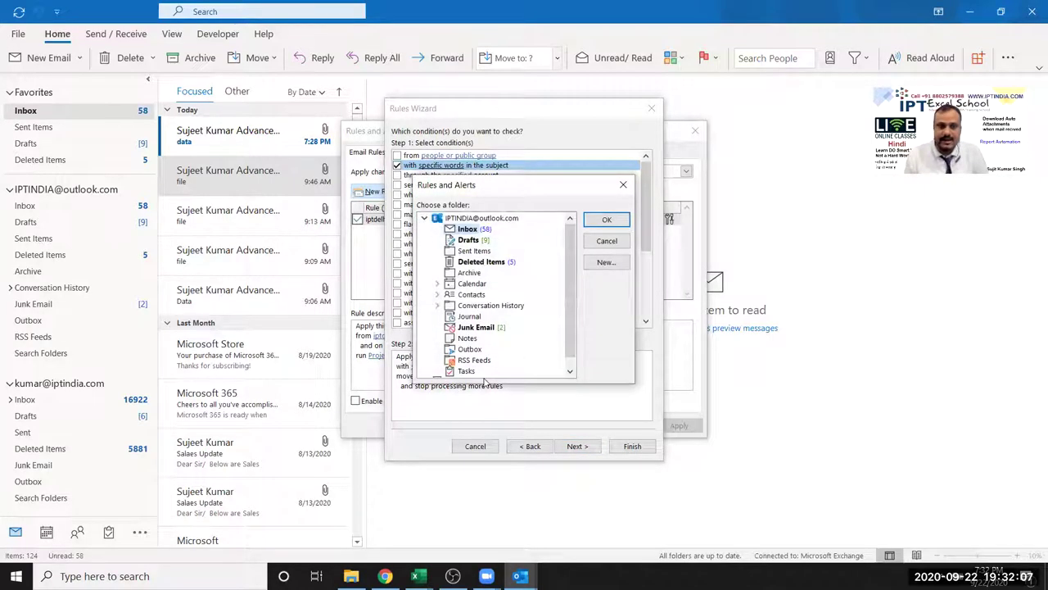
pyautogui.press('Escape')
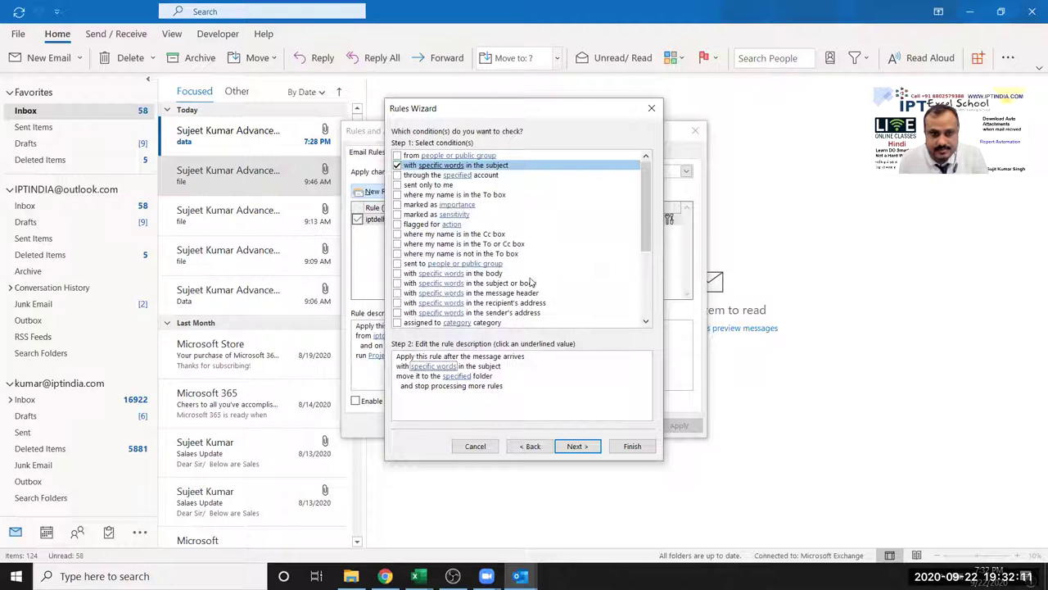
# Step: Add 'Data' as the subject search word and confirm it
pyautogui.click(434, 367)
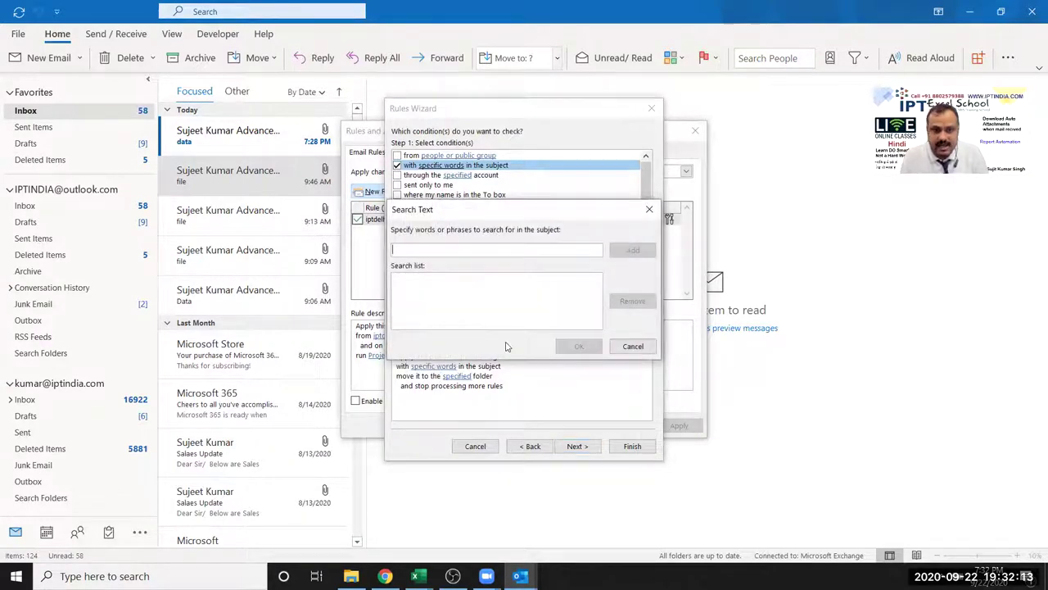
pyautogui.write('Data')
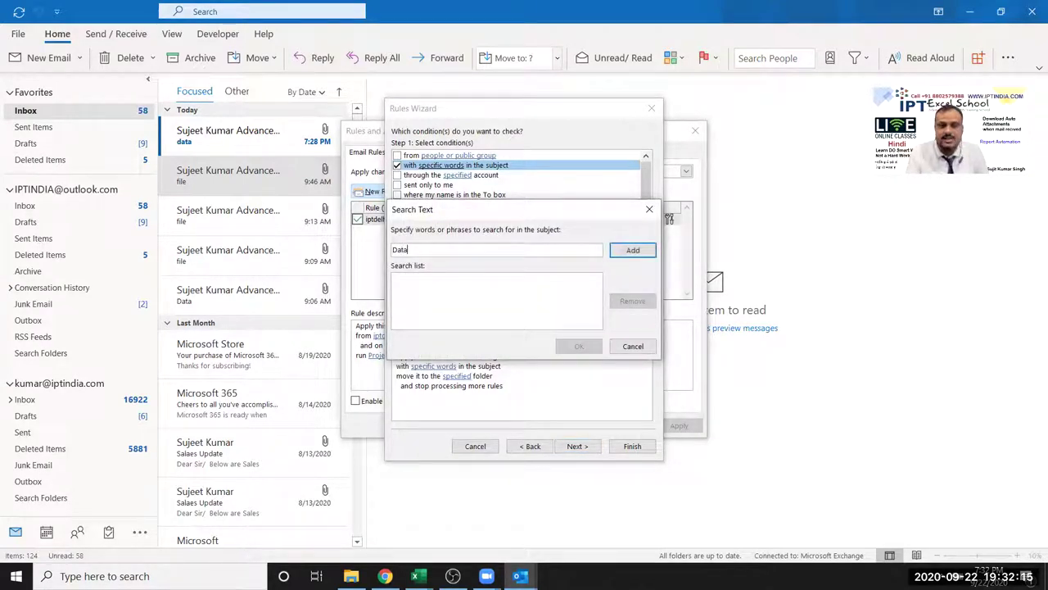
pyautogui.click(632, 250)
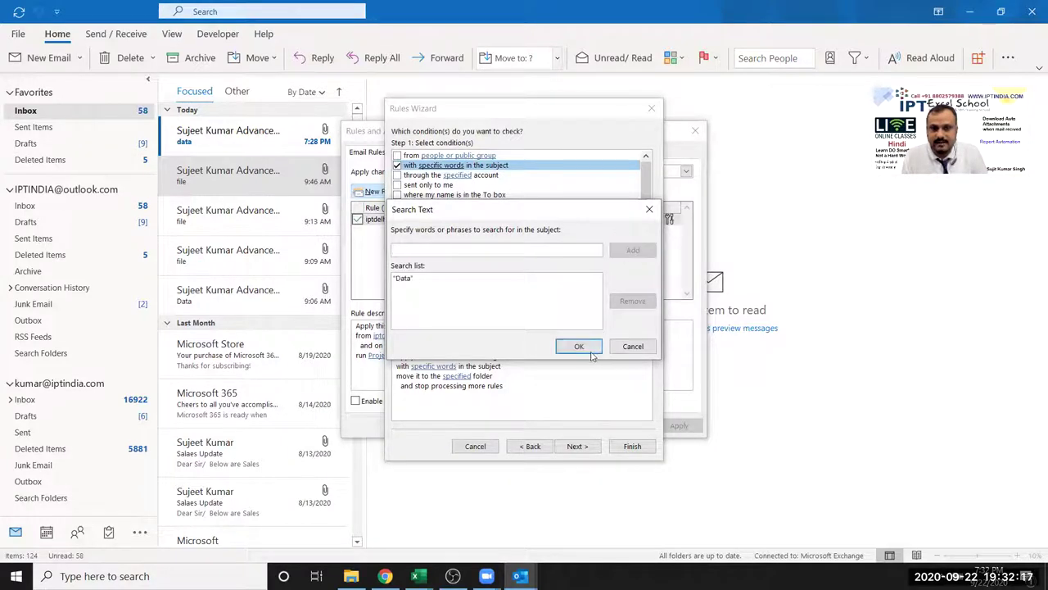
pyautogui.click(579, 345)
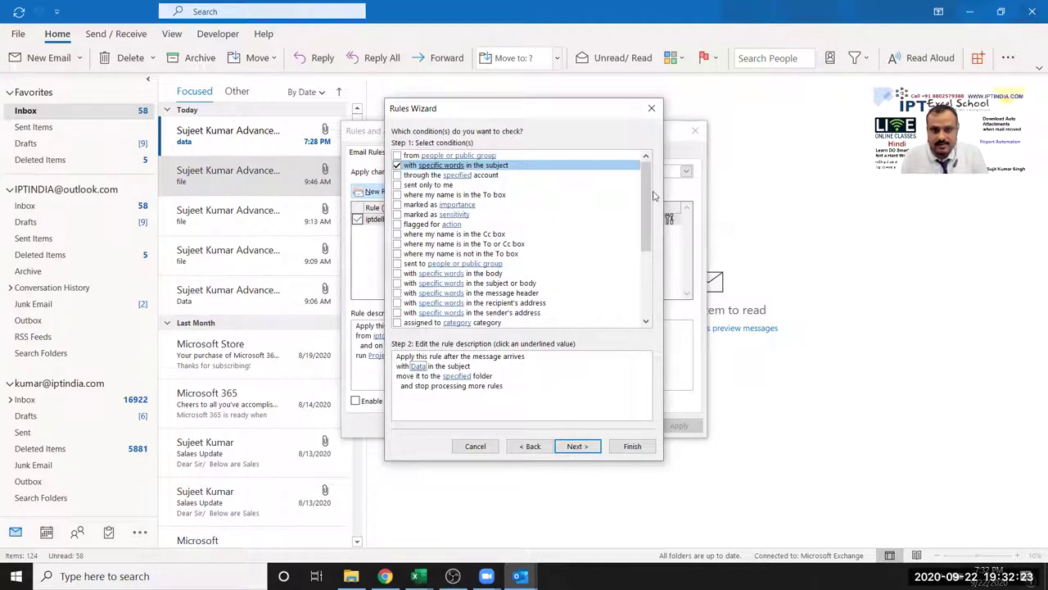
pyautogui.moveTo(647, 238); pyautogui.dragTo(647, 295)
# Step: Untick 'stop processing more rules' and 'move it to the specified folder', then tick 'run a script'
pyautogui.click(575, 447)
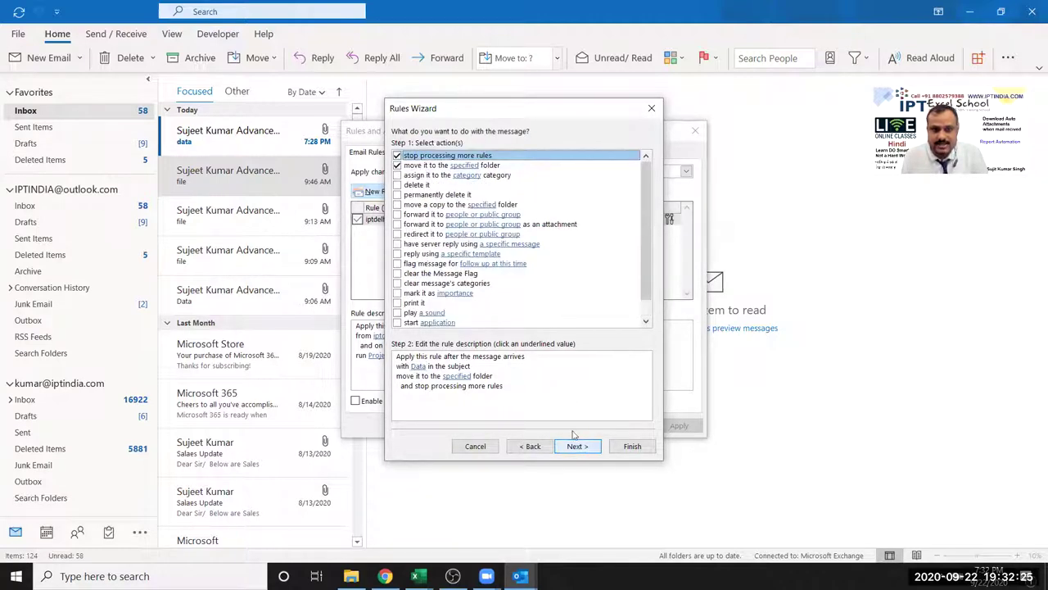
pyautogui.click(397, 156)
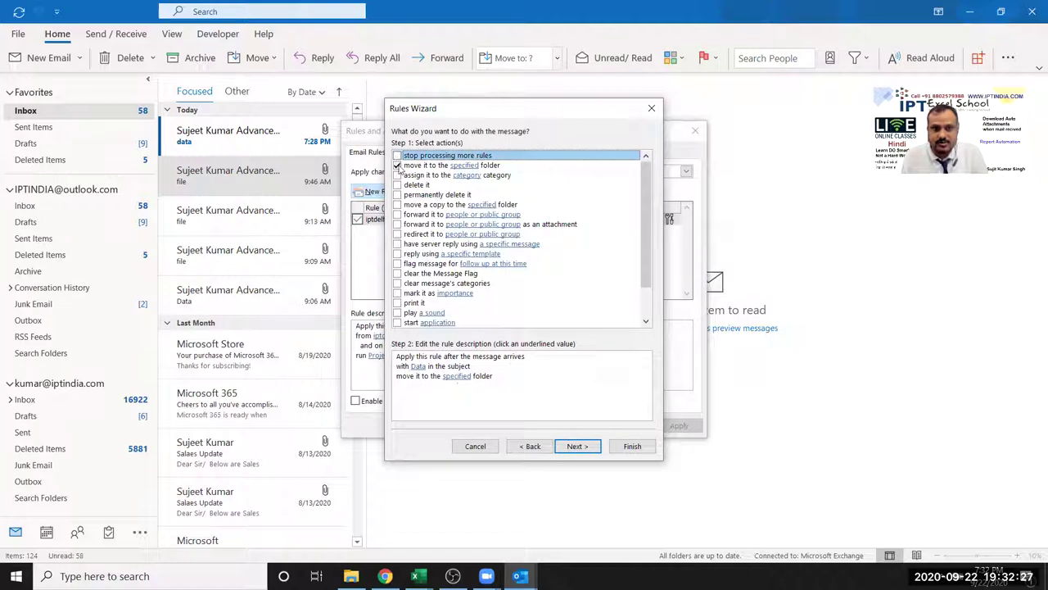
pyautogui.click(397, 165)
pyautogui.scroll(-2, 488, 231)
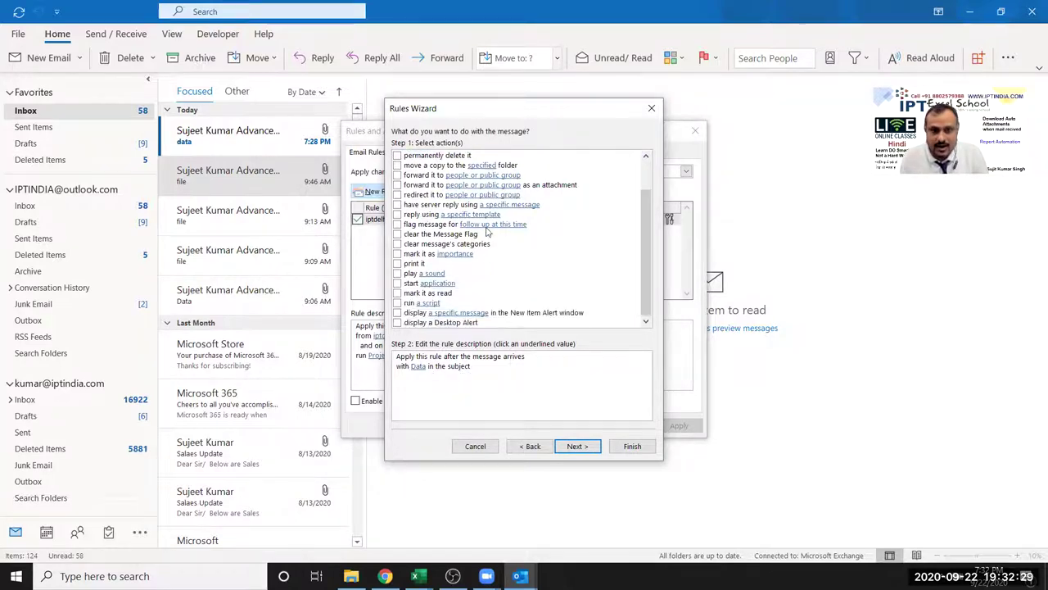
pyautogui.click(397, 304)
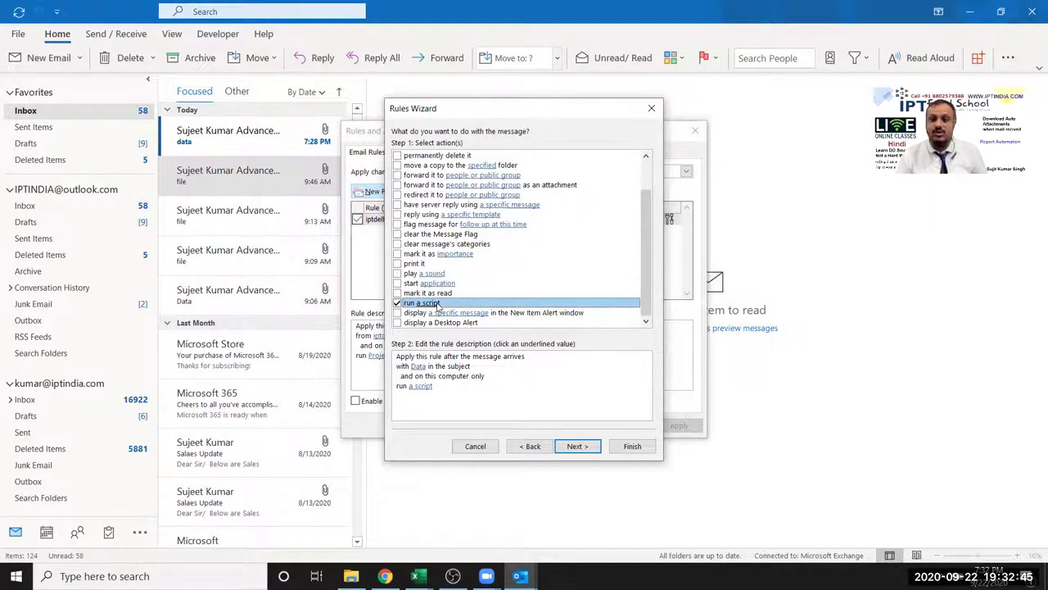
# Step: Launch Registry Editor with the regedit command from the Run prompt
pyautogui.press('super+r')
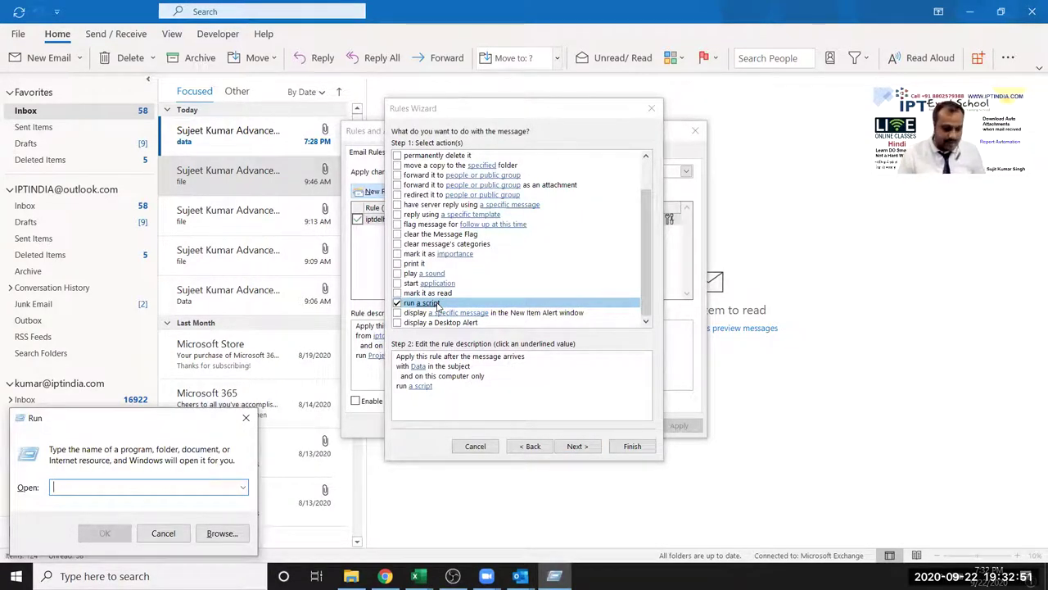
pyautogui.write('regedit')
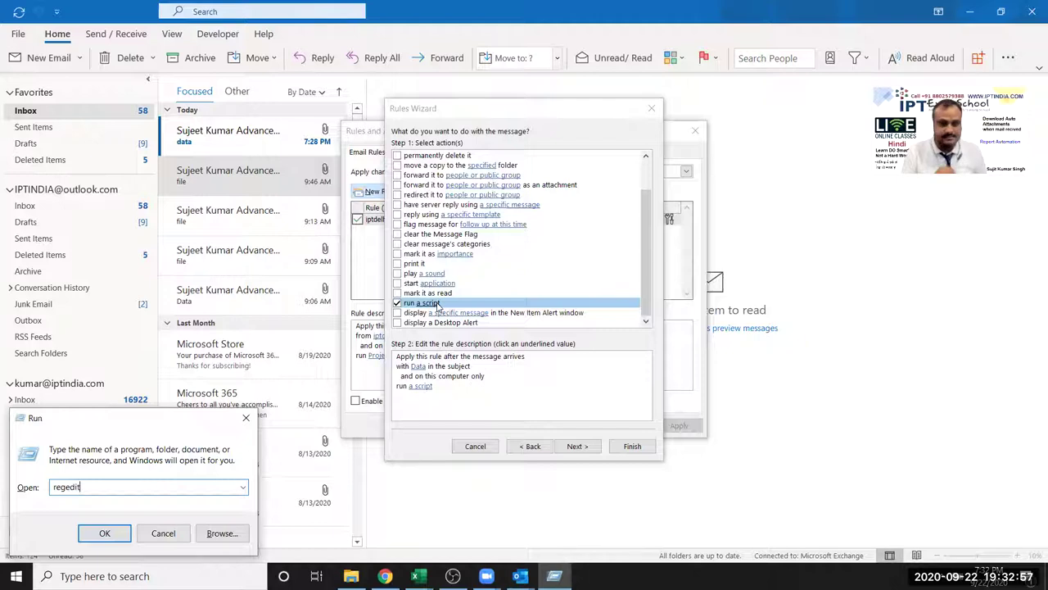
pyautogui.press('Return')
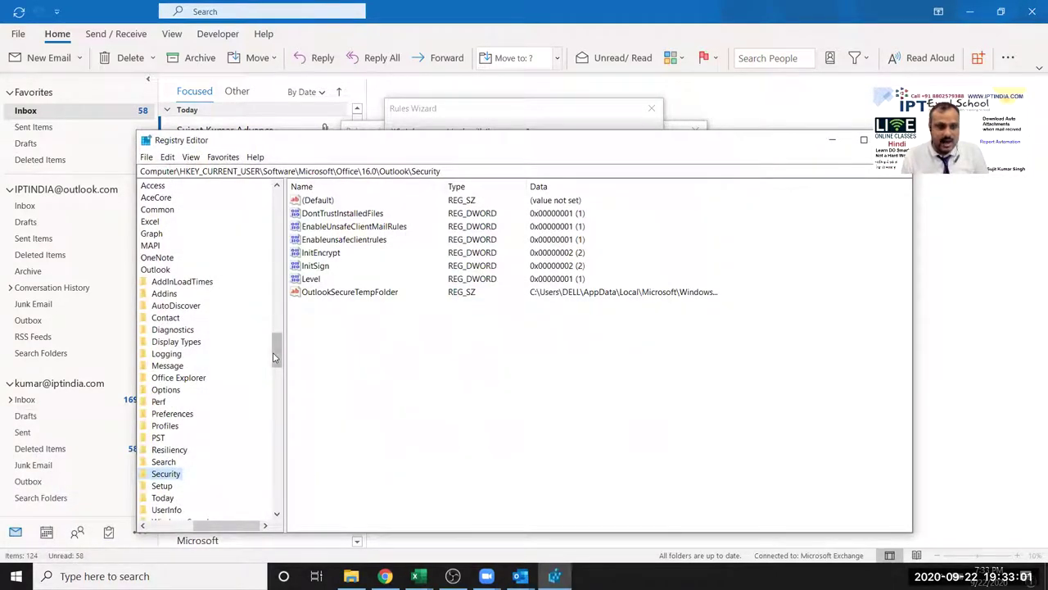
# Step: Browse the key tree to HKEY_CURRENT_USER\Software\Microsoft\Office\16.0\Outlook\Security
pyautogui.moveTo(210, 525); pyautogui.dragTo(163, 528)
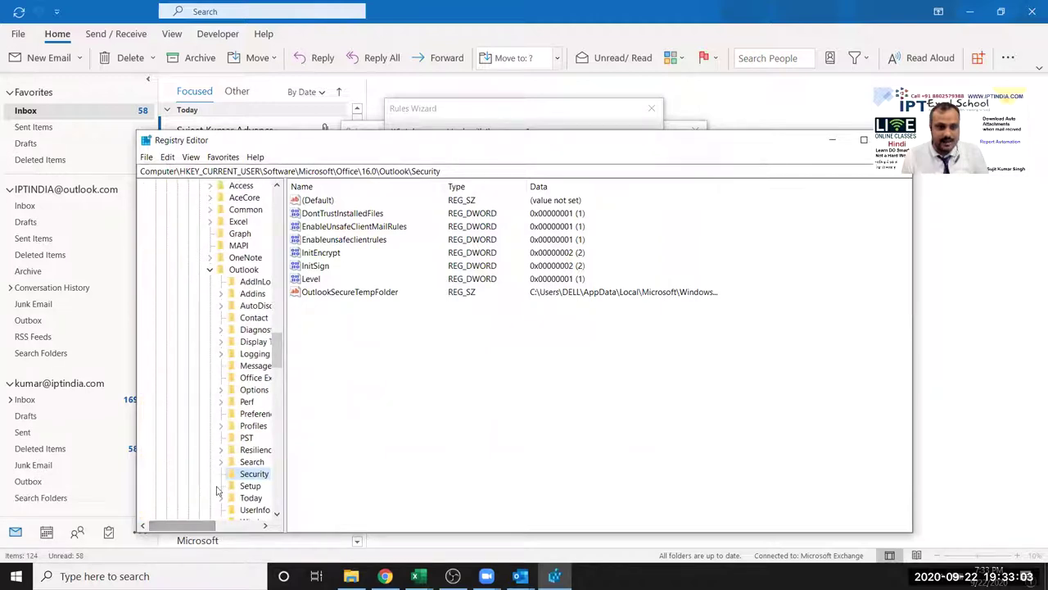
pyautogui.moveTo(280, 348); pyautogui.dragTo(281, 250)
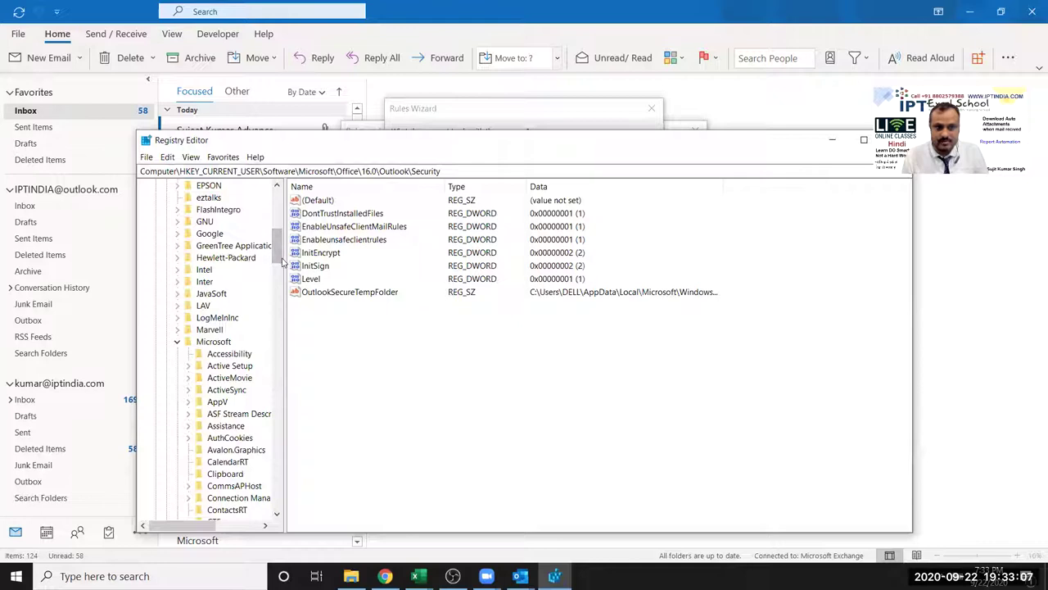
pyautogui.moveTo(280, 248); pyautogui.dragTo(284, 219)
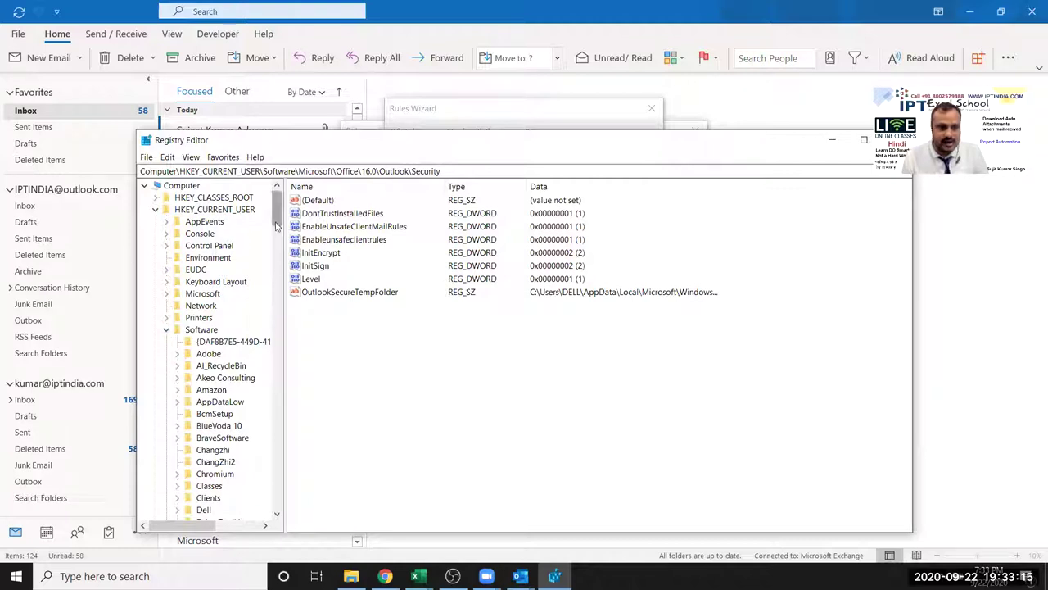
pyautogui.scroll(-10, 185, 299)
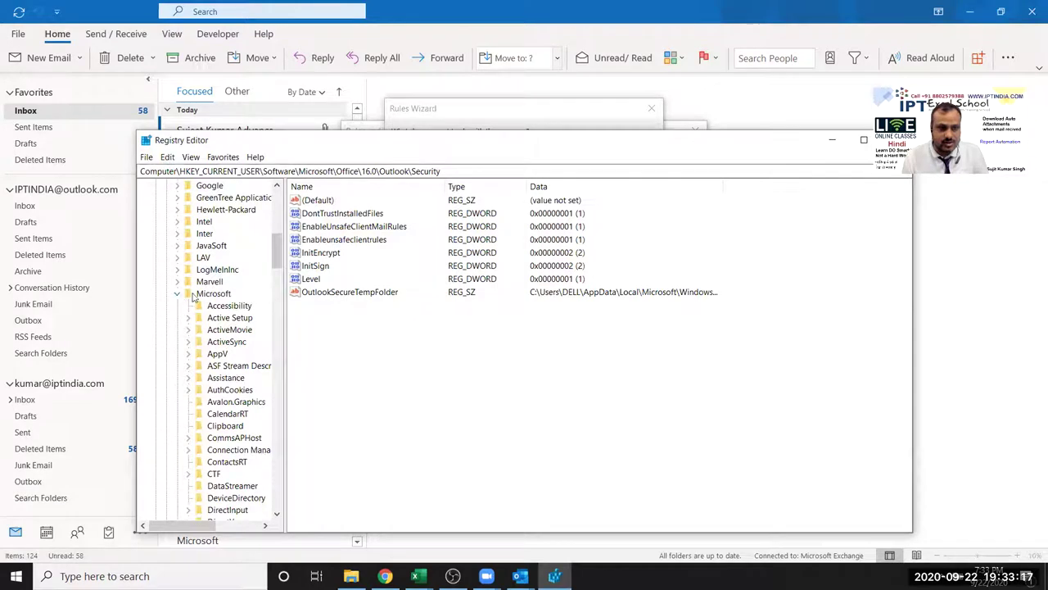
pyautogui.moveTo(277, 257); pyautogui.dragTo(279, 334)
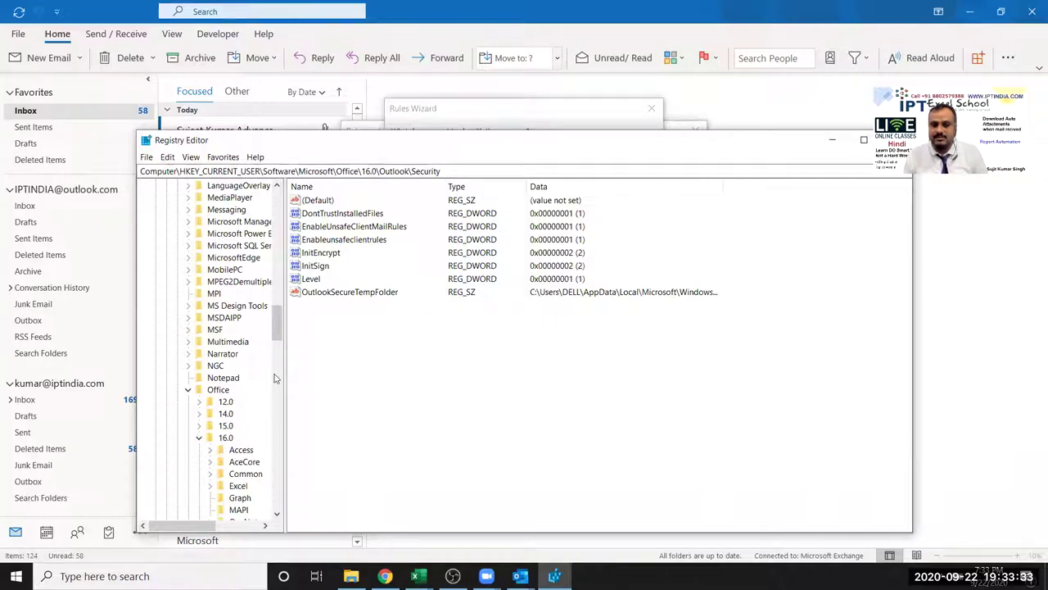
pyautogui.moveTo(277, 329); pyautogui.dragTo(277, 365)
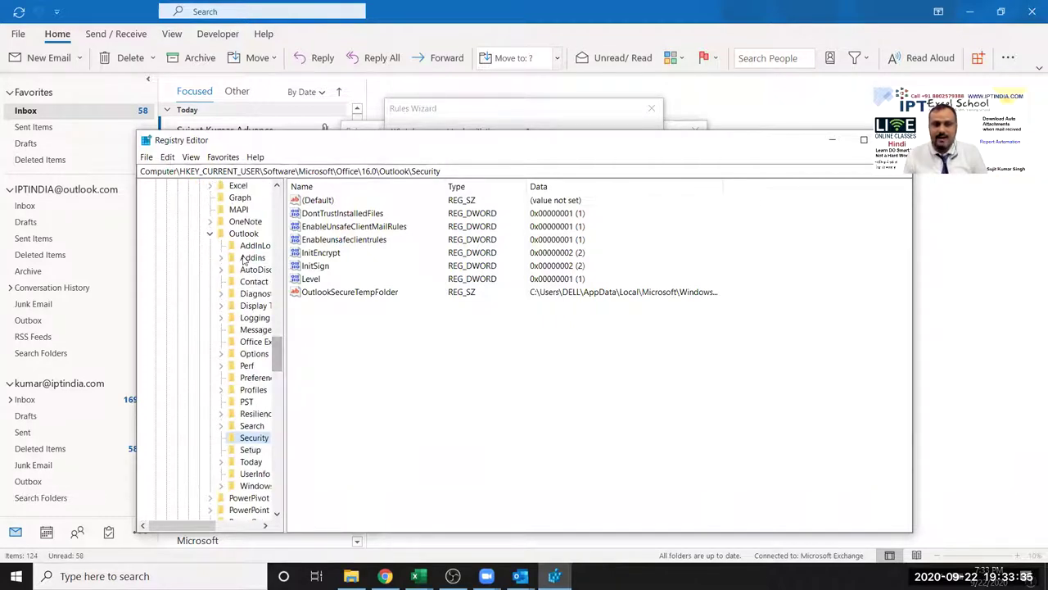
pyautogui.moveTo(278, 348)
pyautogui.mouseDown()
pyautogui.moveTo(275, 397)
pyautogui.moveTo(278, 383)
pyautogui.mouseUp()
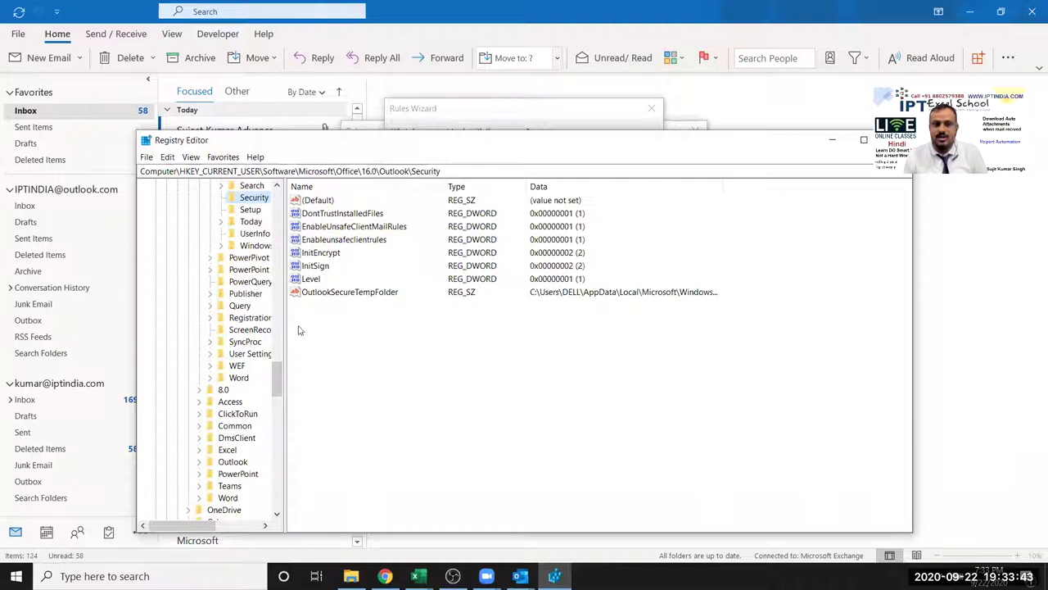
pyautogui.moveTo(284, 374); pyautogui.dragTo(286, 371)
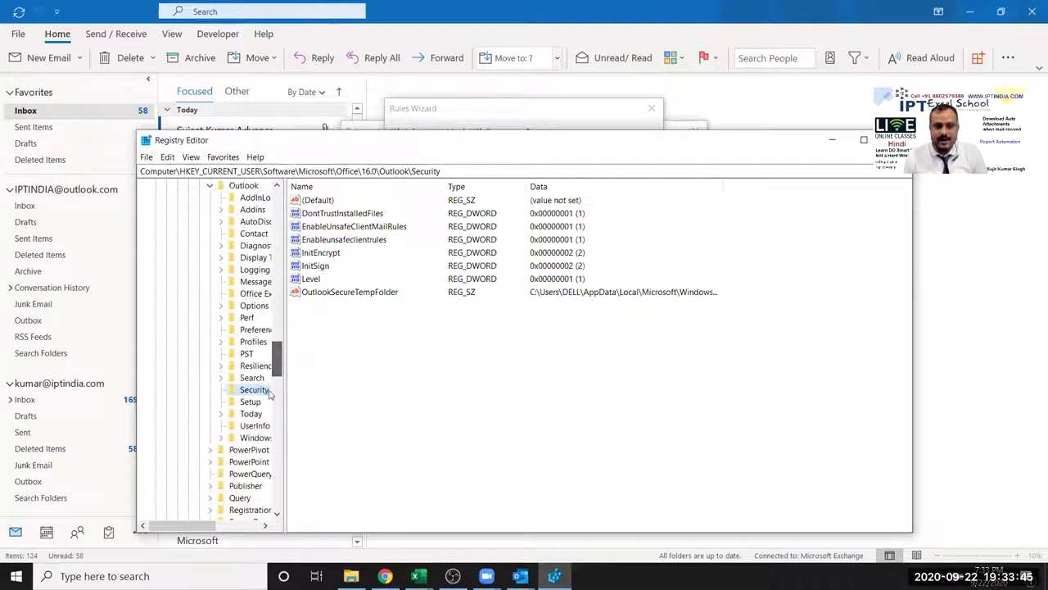
# Step: Add a new DWORD value under the Security key, leaving it named New Value #1
pyautogui.rightClick(274, 392)
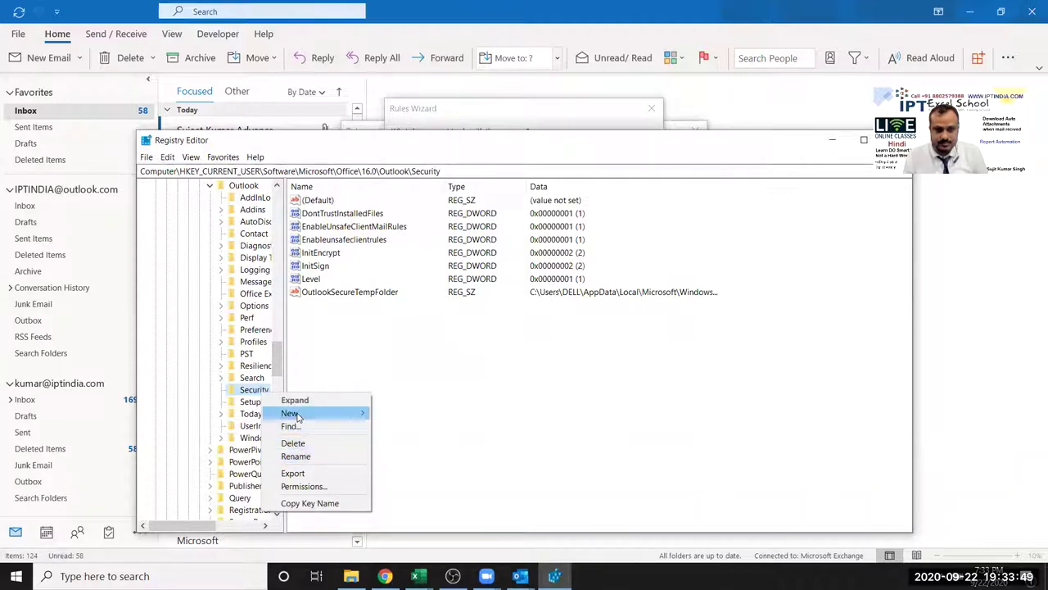
pyautogui.moveTo(324, 413)
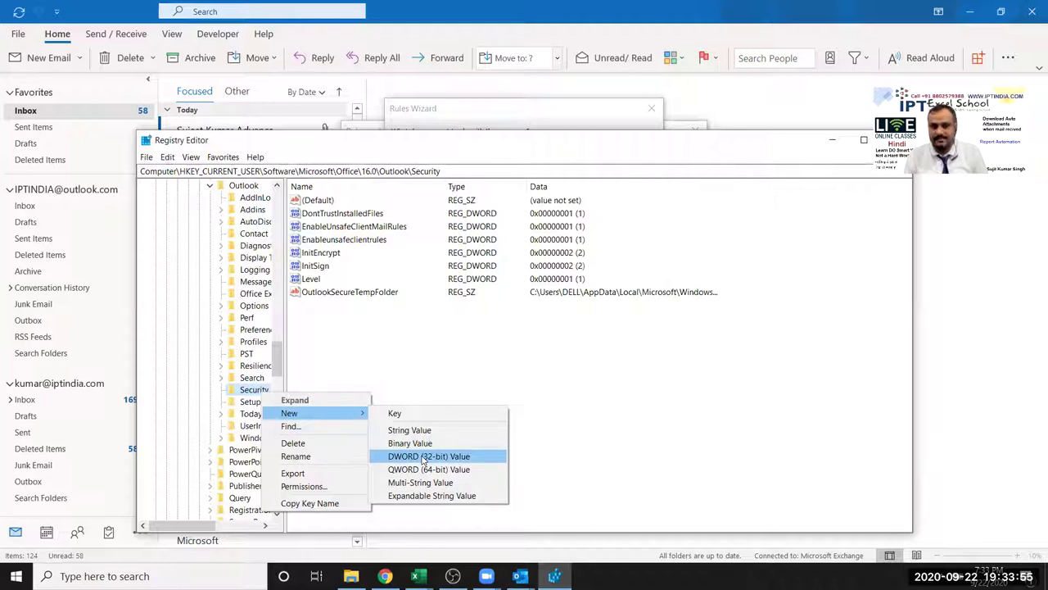
pyautogui.click(423, 460)
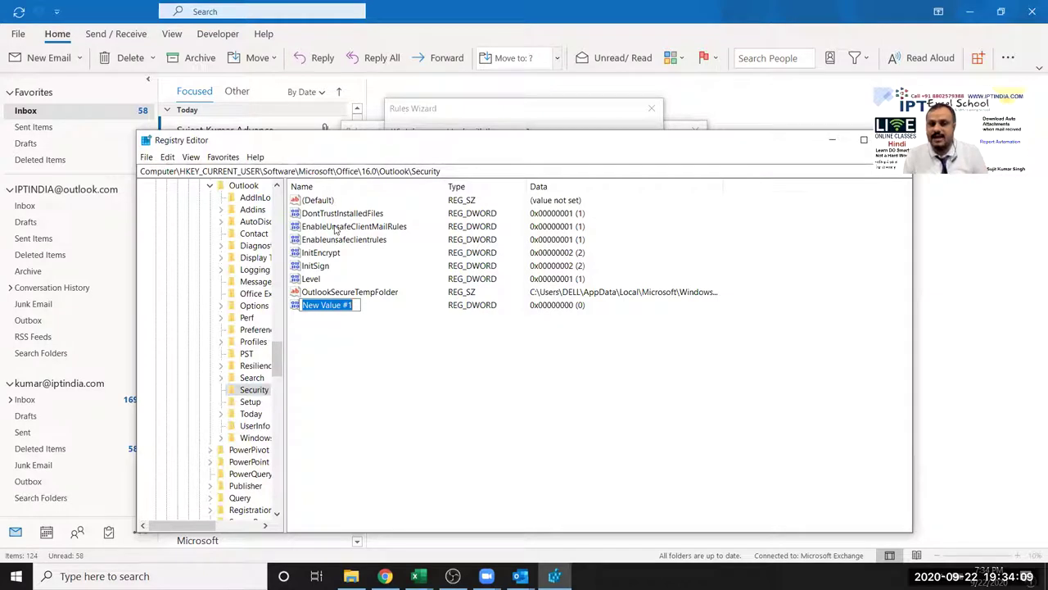
pyautogui.press('Return')
# Step: Delete the New Value #1 entry and open EnableUnsafeClientMailRules for editing
pyautogui.rightClick(309, 311)
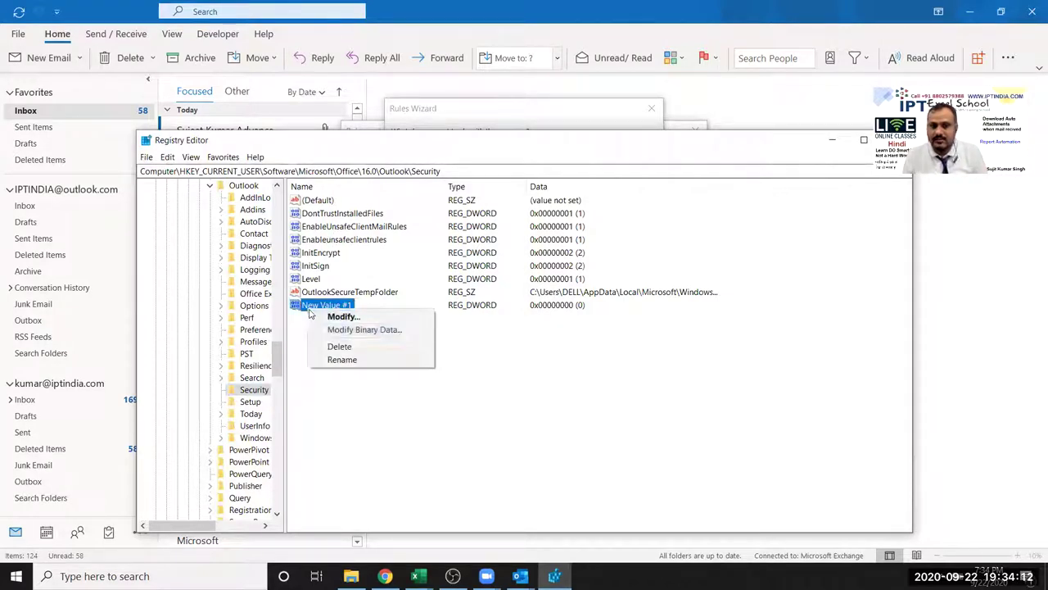
pyautogui.click(333, 345)
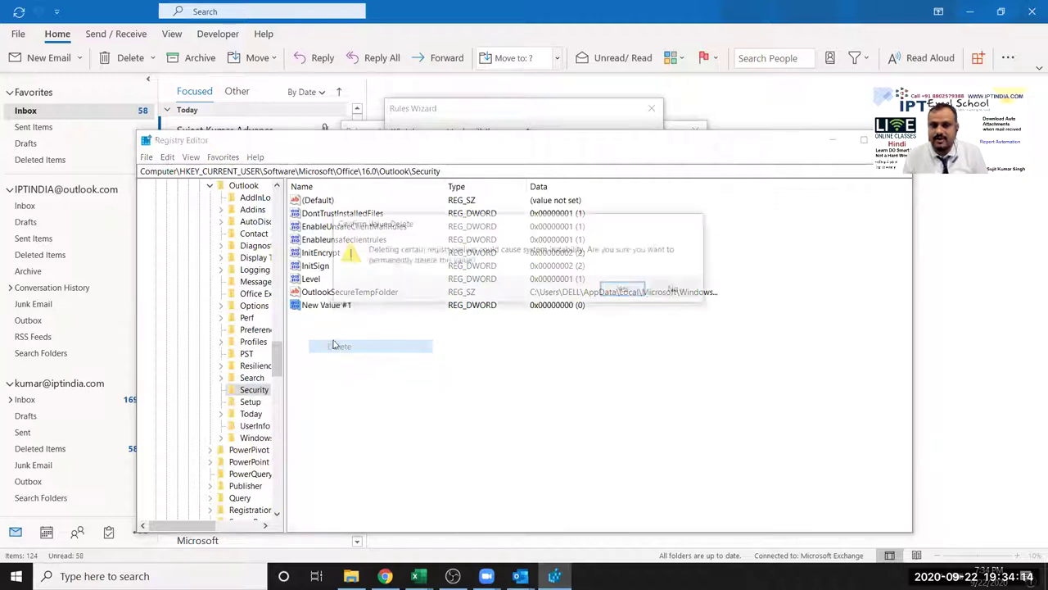
pyautogui.click(607, 288)
pyautogui.doubleClick(348, 229)
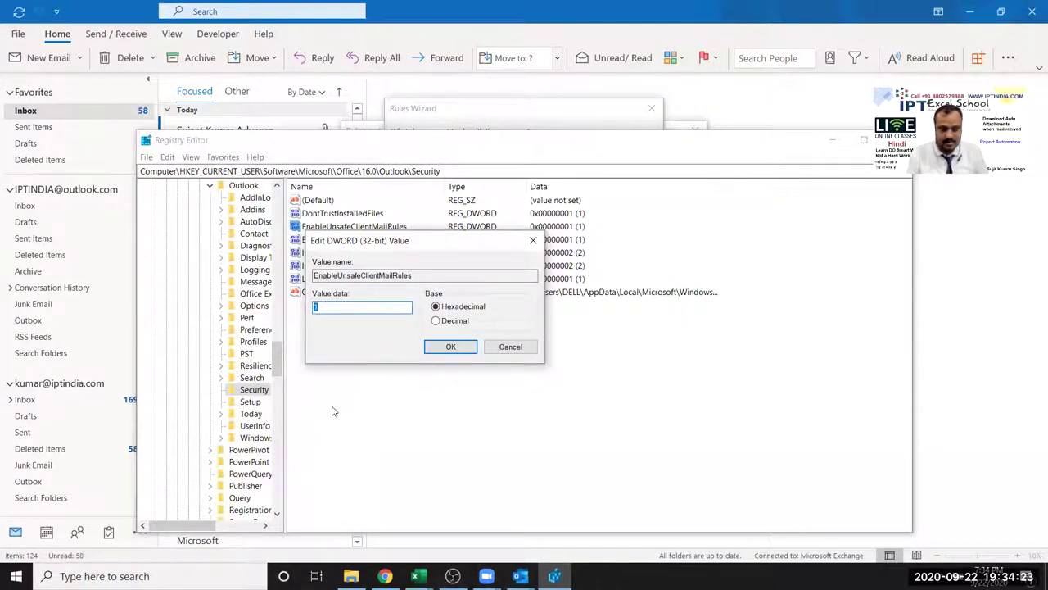
# Step: Start Magnifier at 200% zoom and move its panel off the value dialog
pyautogui.press('super')
pyautogui.write('mai')
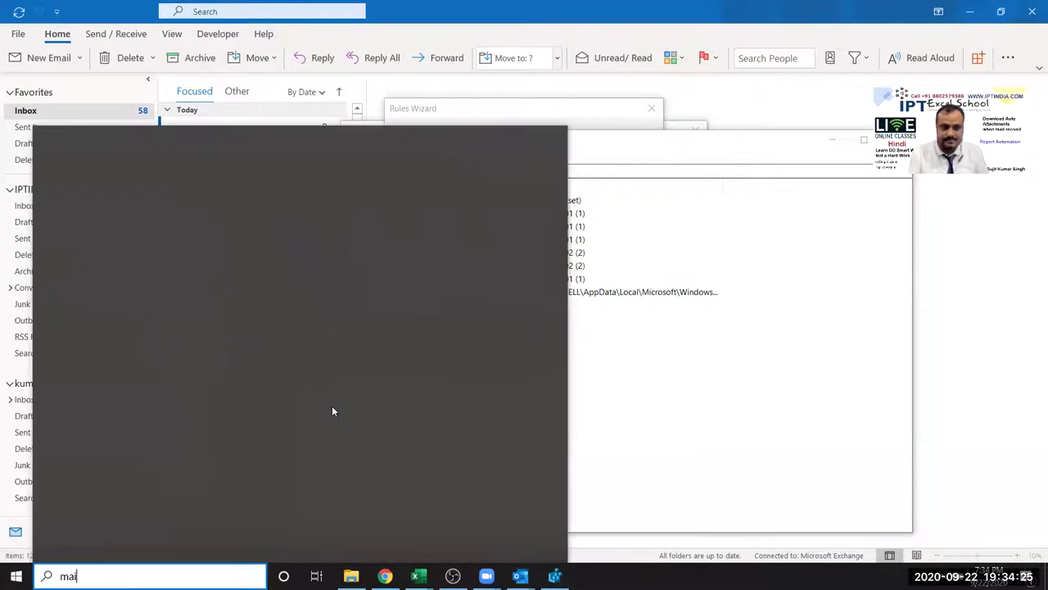
pyautogui.press('BackSpace')
pyautogui.press('BackSpace')
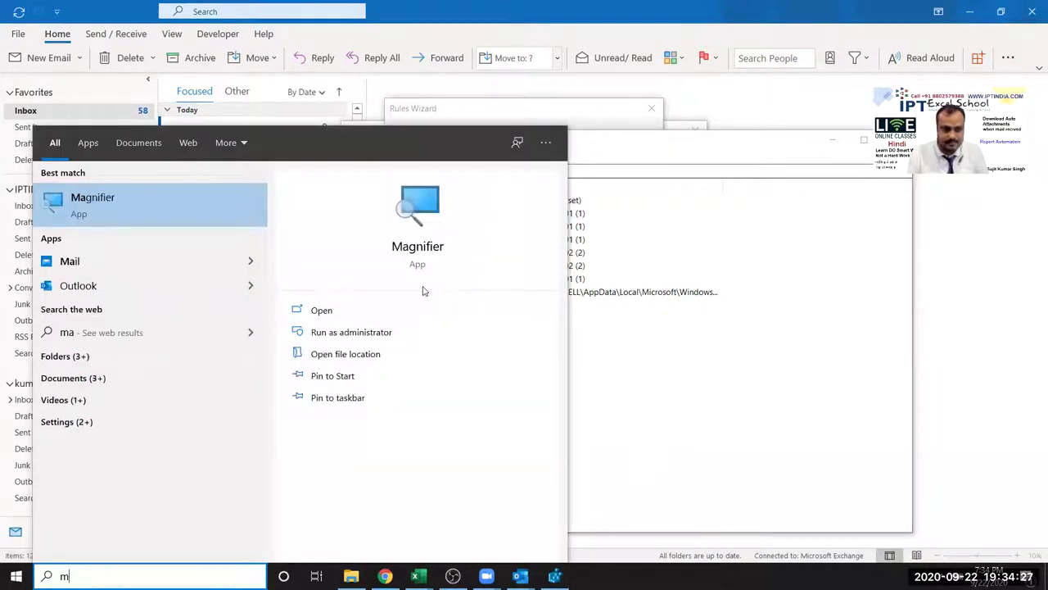
pyautogui.write('a')
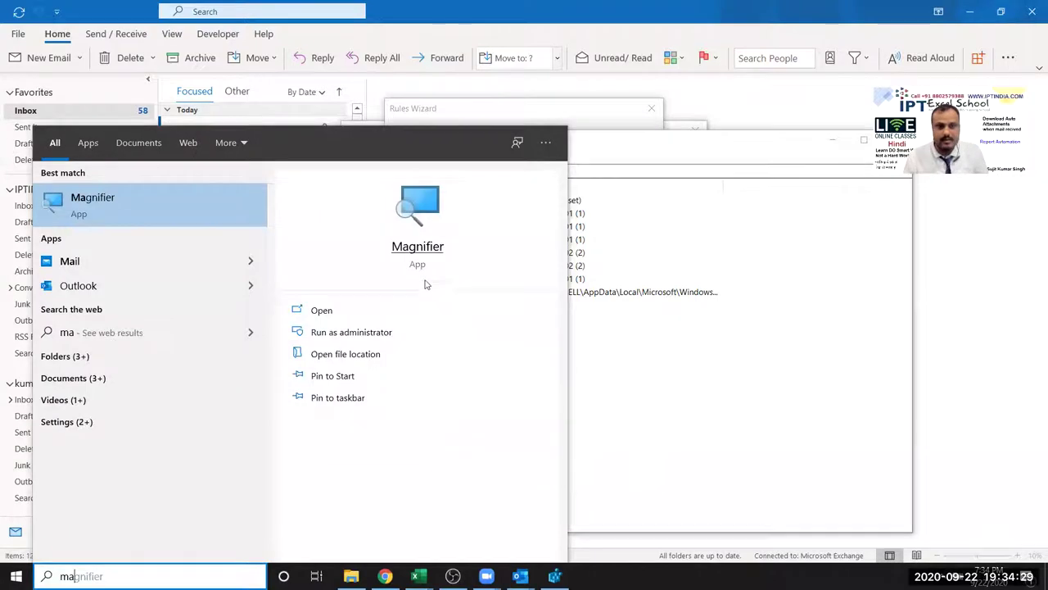
pyautogui.click(427, 249)
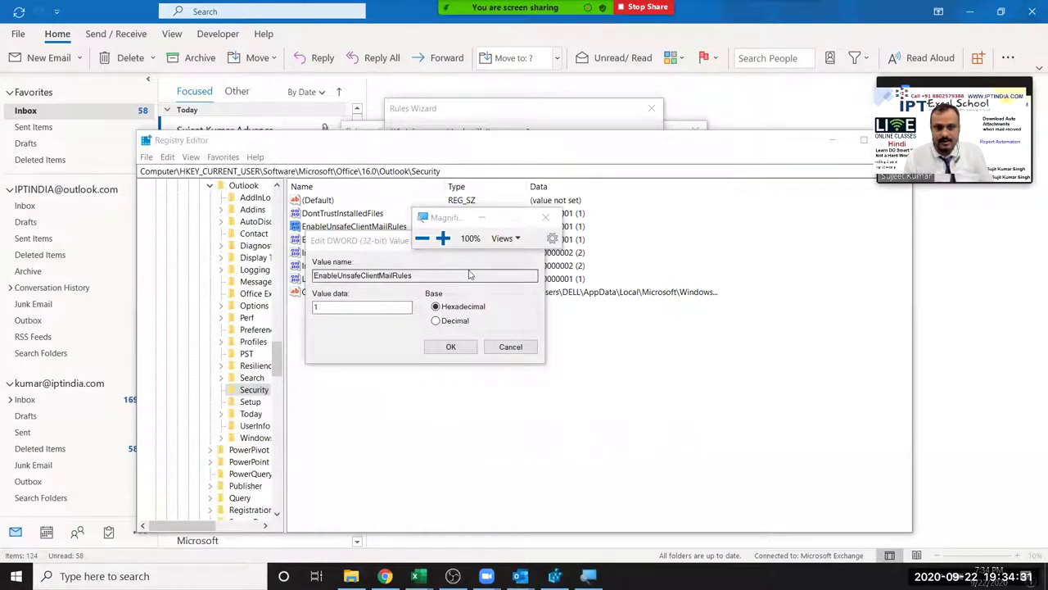
pyautogui.click(443, 239)
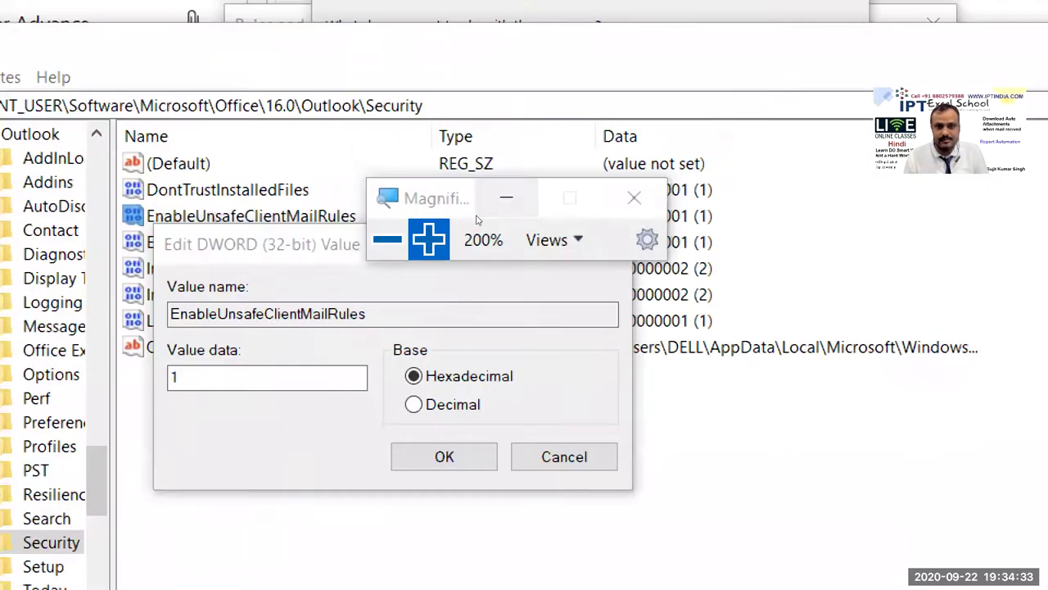
pyautogui.moveTo(459, 216); pyautogui.dragTo(765, 217)
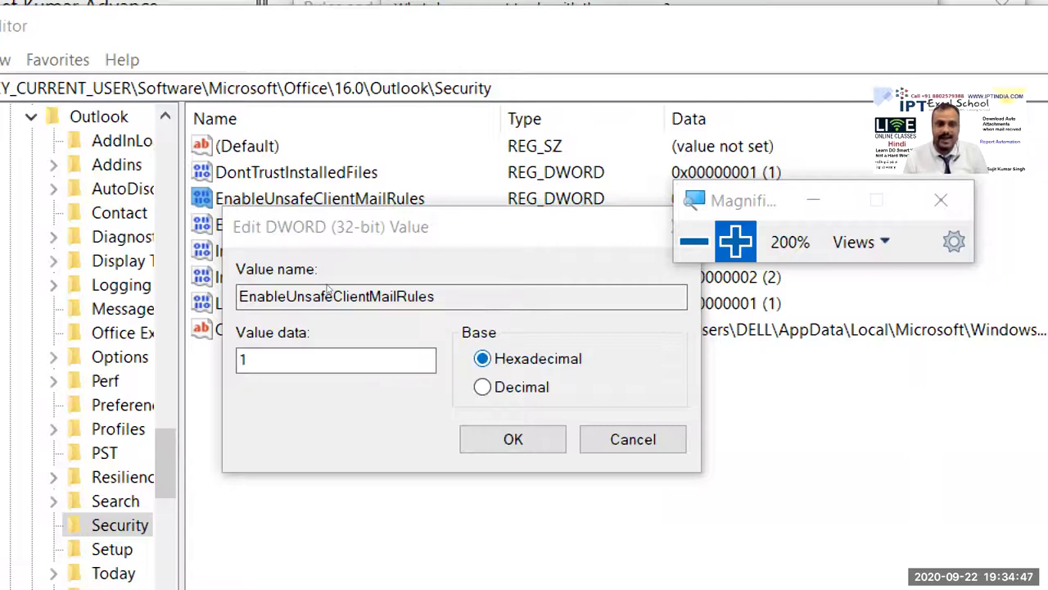
# Step: Confirm the Value data is 1, cancel the edit dialog, and restore normal zoom
pyautogui.click(508, 354)
pyautogui.click(633, 439)
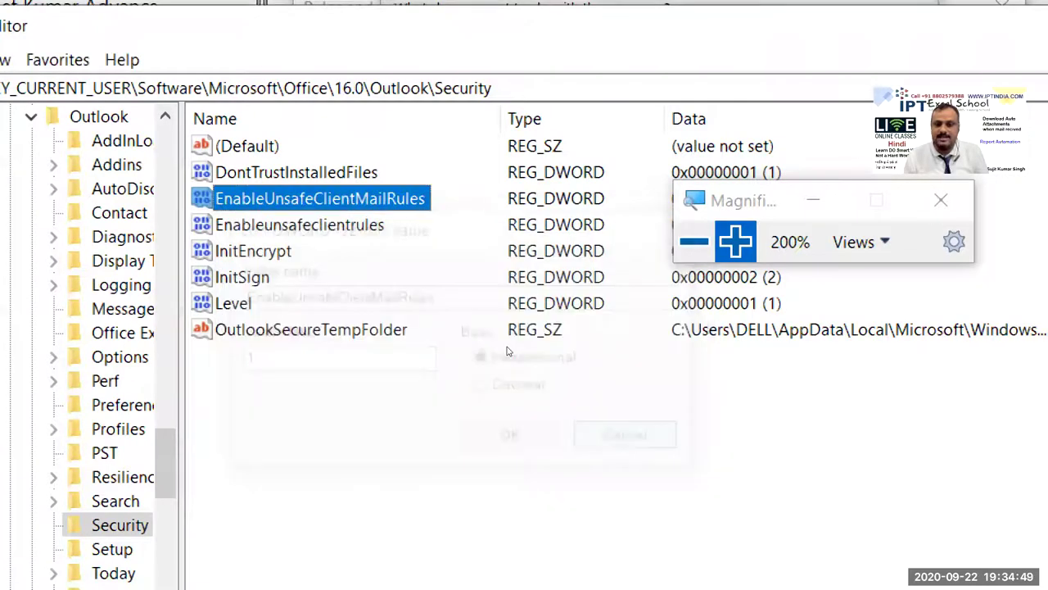
pyautogui.click(695, 241)
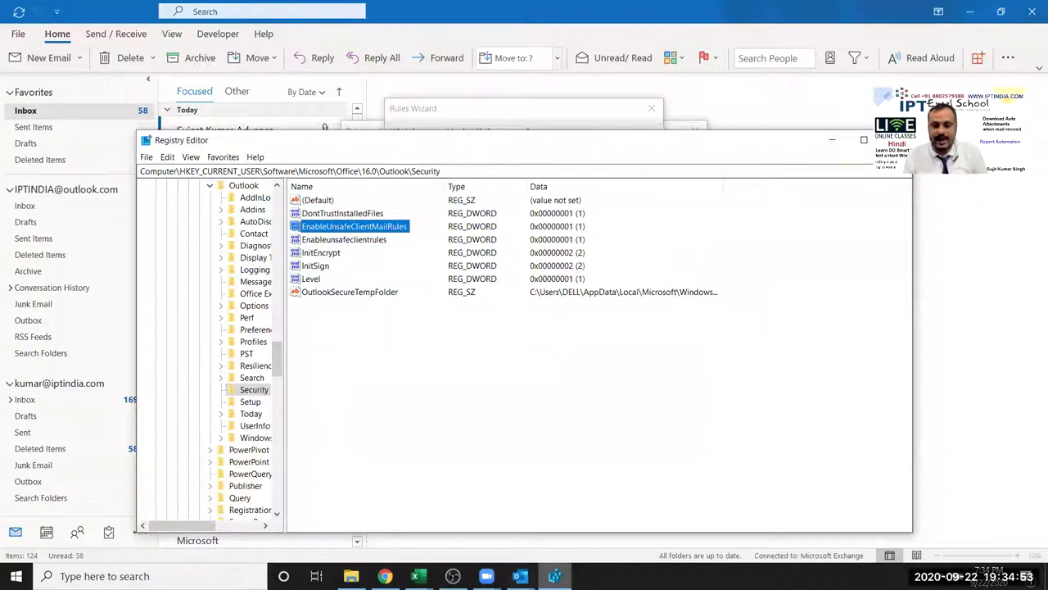
pyautogui.click(520, 575)
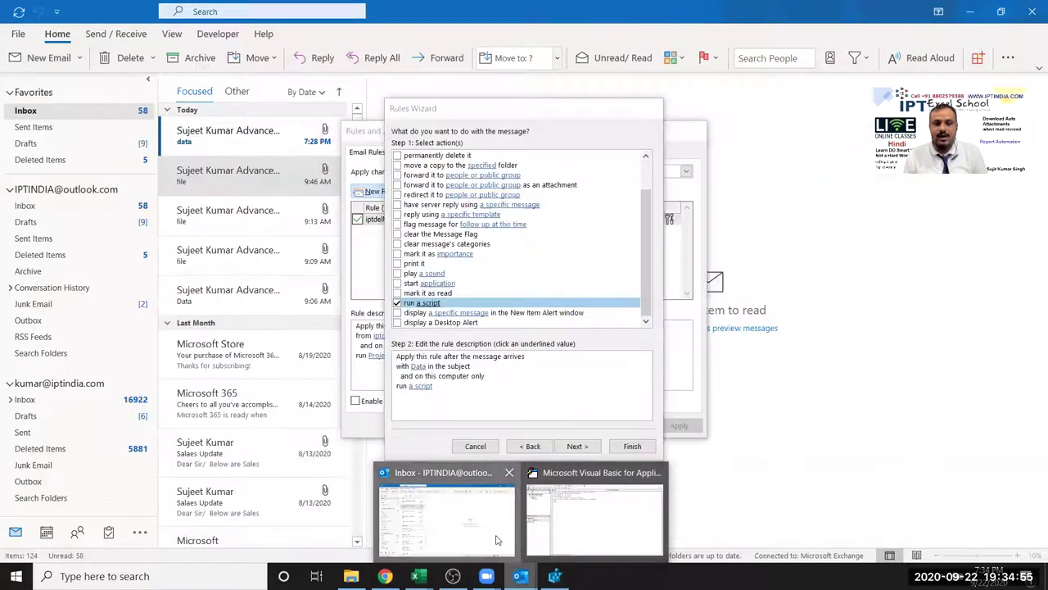
# Step: Check that Project1.SaveAttachmentsToDisk appears in Select Script and in the VBA editor
pyautogui.click(500, 540)
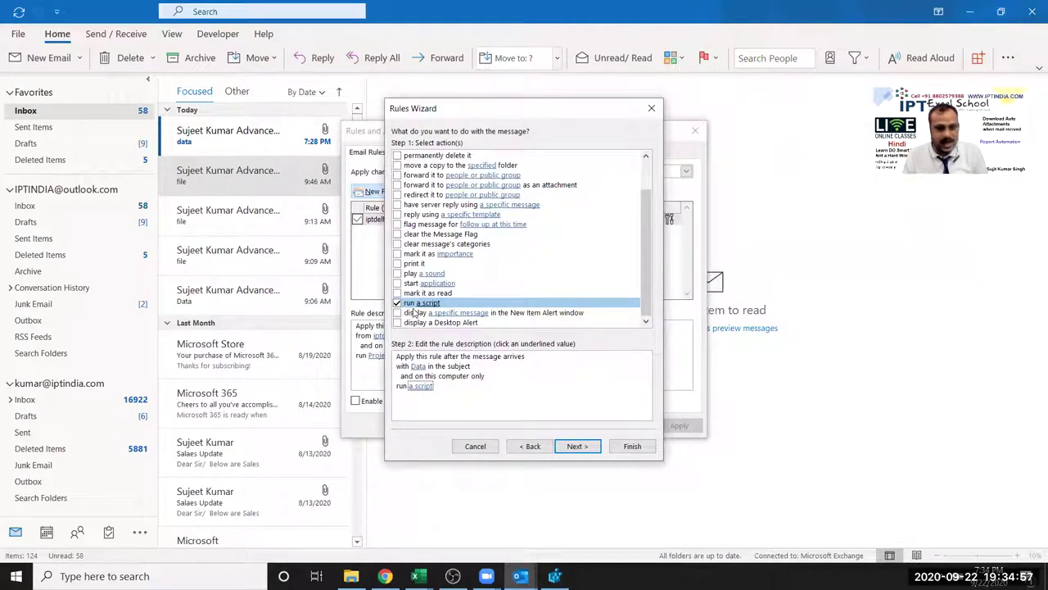
pyautogui.click(419, 387)
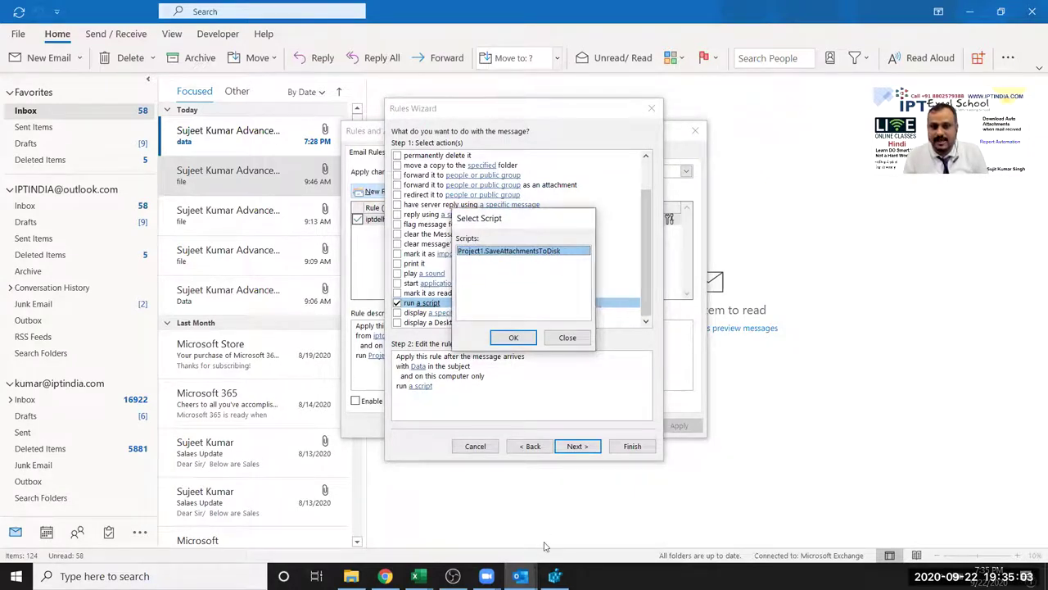
pyautogui.moveTo(520, 576)
pyautogui.click(577, 536)
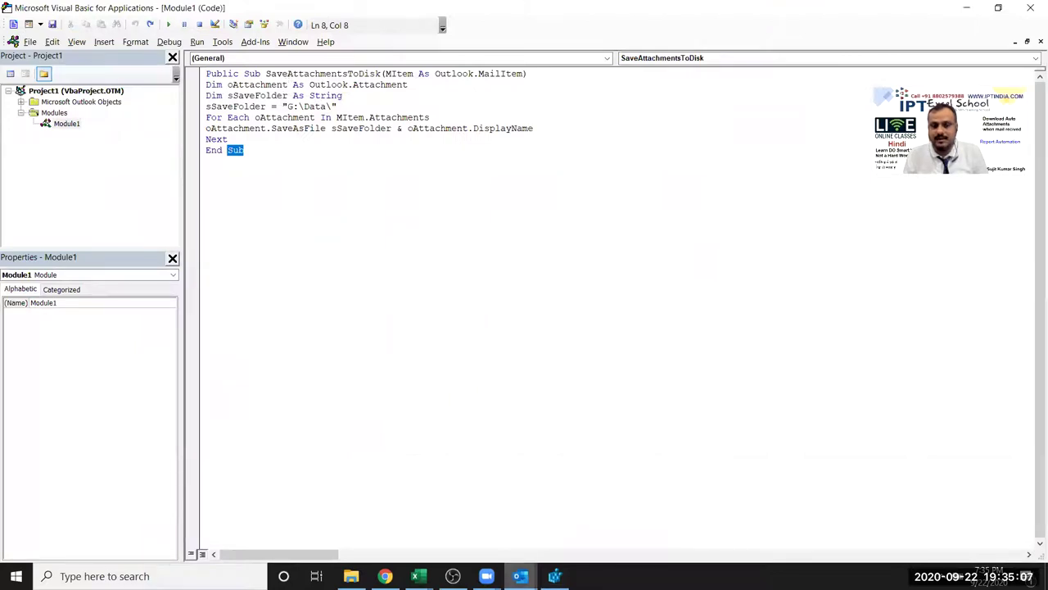
pyautogui.click(520, 576)
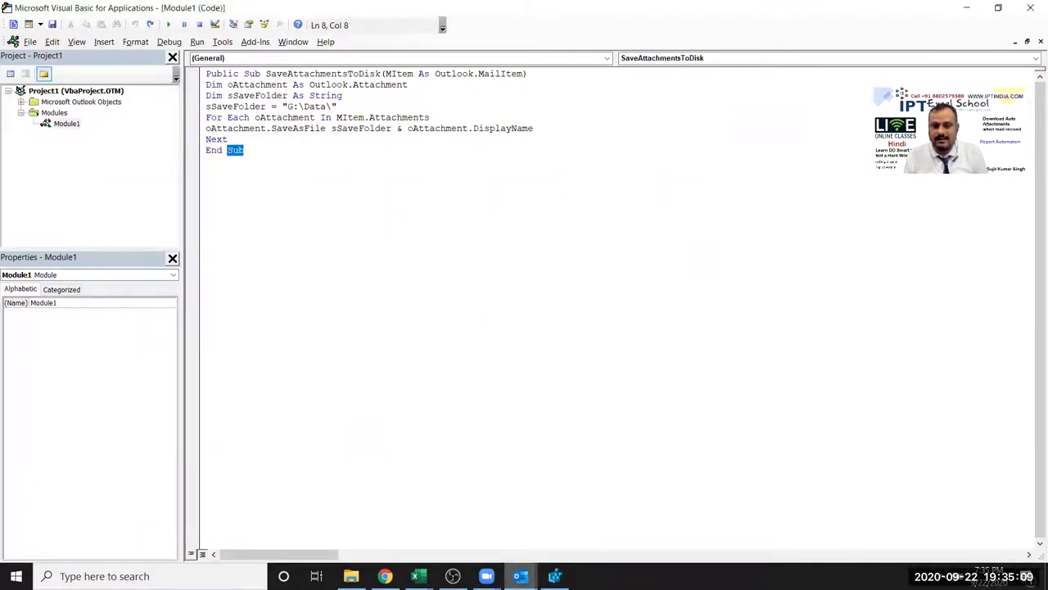
pyautogui.moveTo(520, 576)
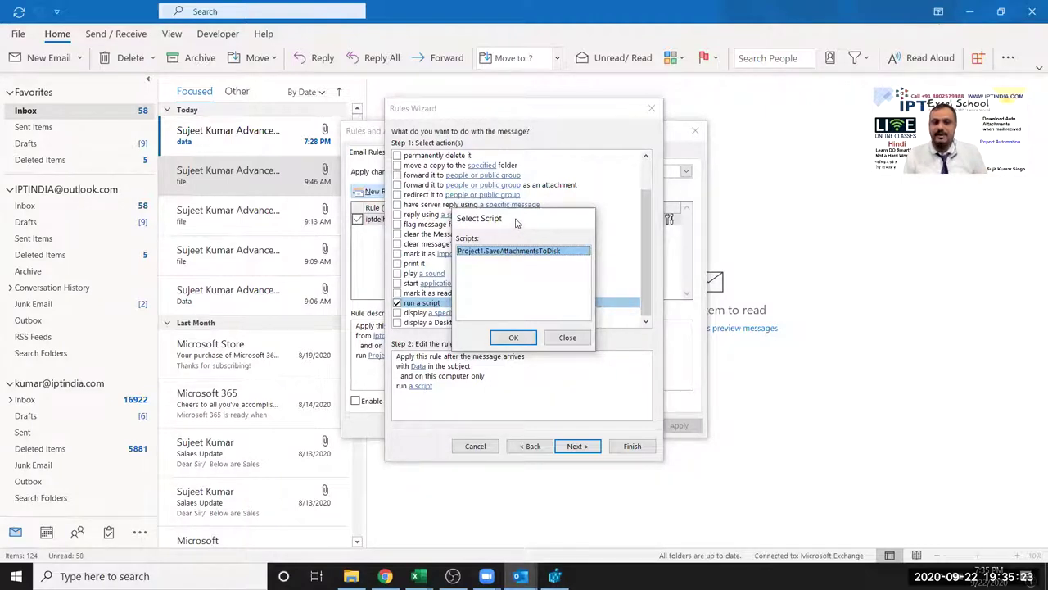
# Step: Close Select Script, cancel the Rules Wizard, and close Rules and Alerts
pyautogui.moveTo(516, 223); pyautogui.dragTo(553, 246)
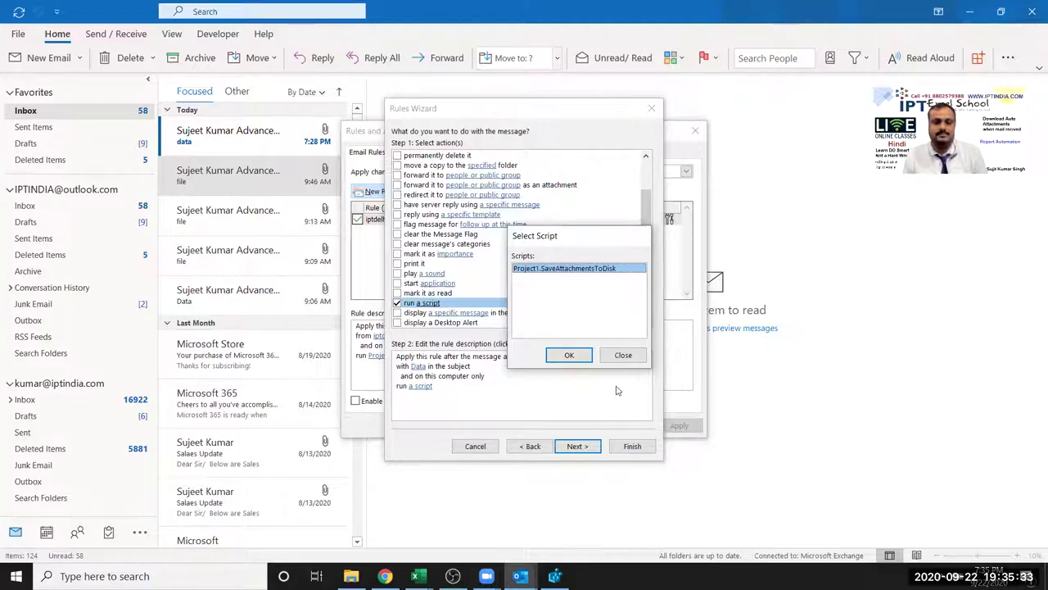
pyautogui.click(623, 360)
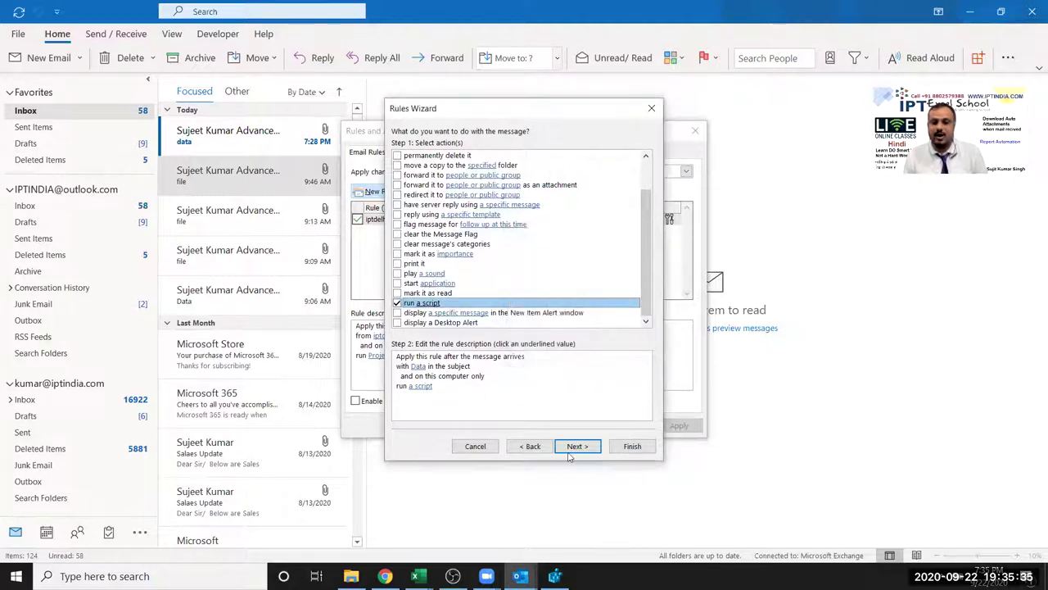
pyautogui.click(475, 446)
pyautogui.click(627, 427)
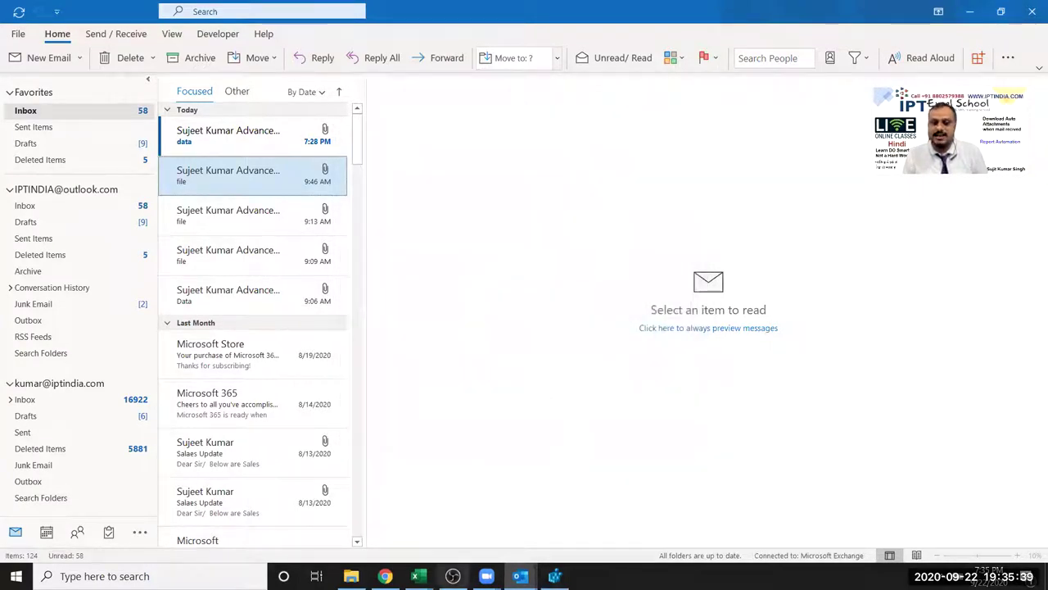
# Step: Refresh the G:\Data folder to confirm it has no files, then minimize the window
pyautogui.click(350, 576)
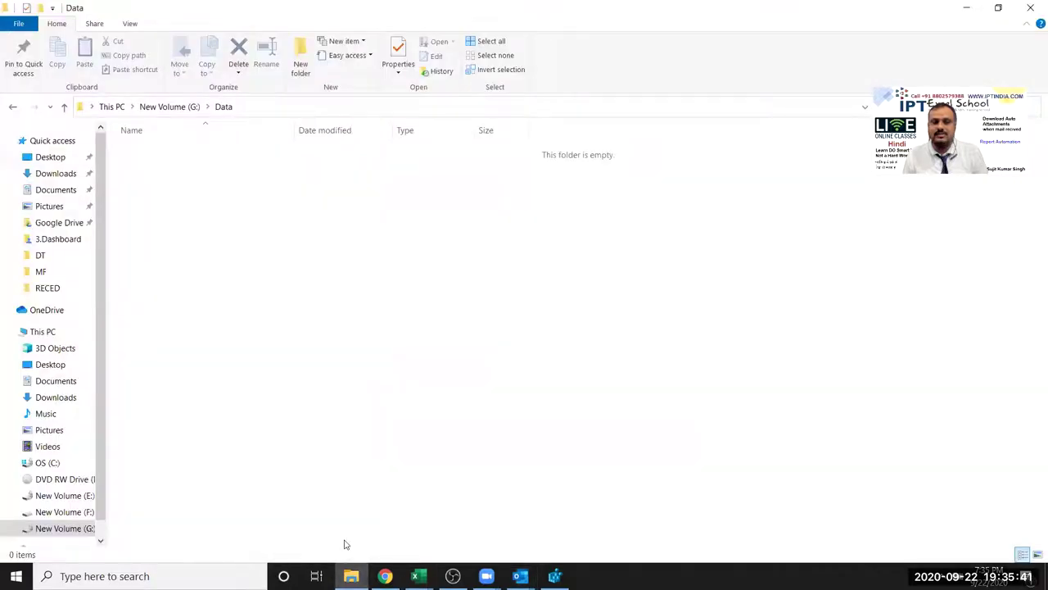
pyautogui.rightClick(243, 165)
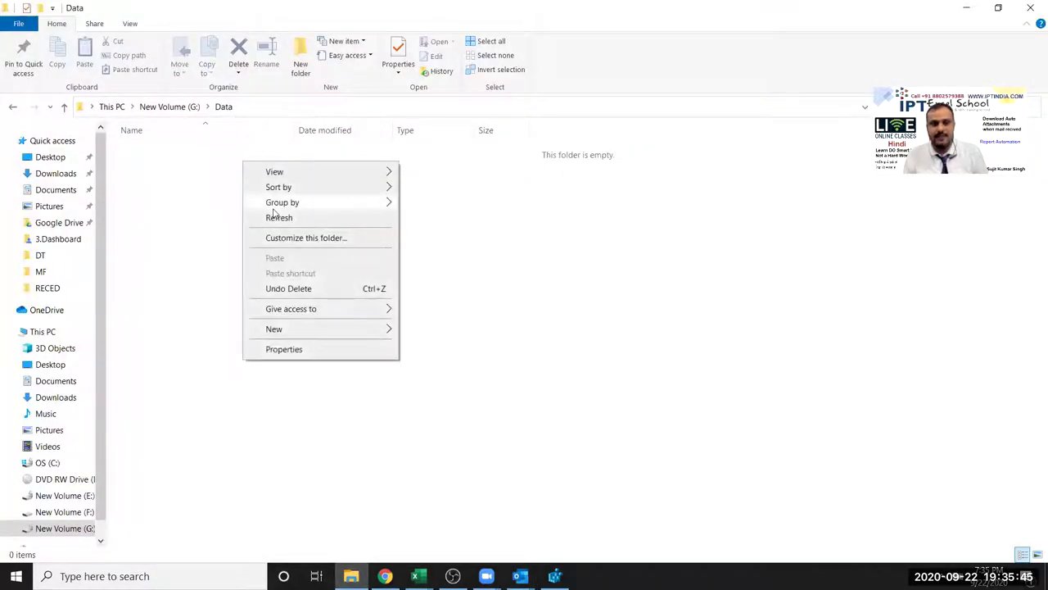
pyautogui.click(273, 215)
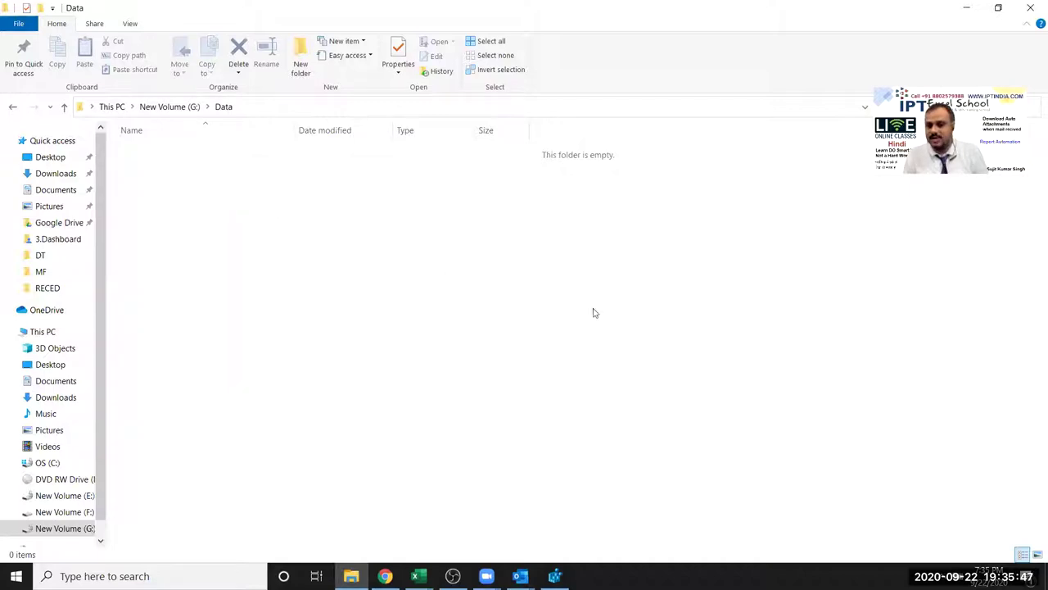
pyautogui.click(974, 8)
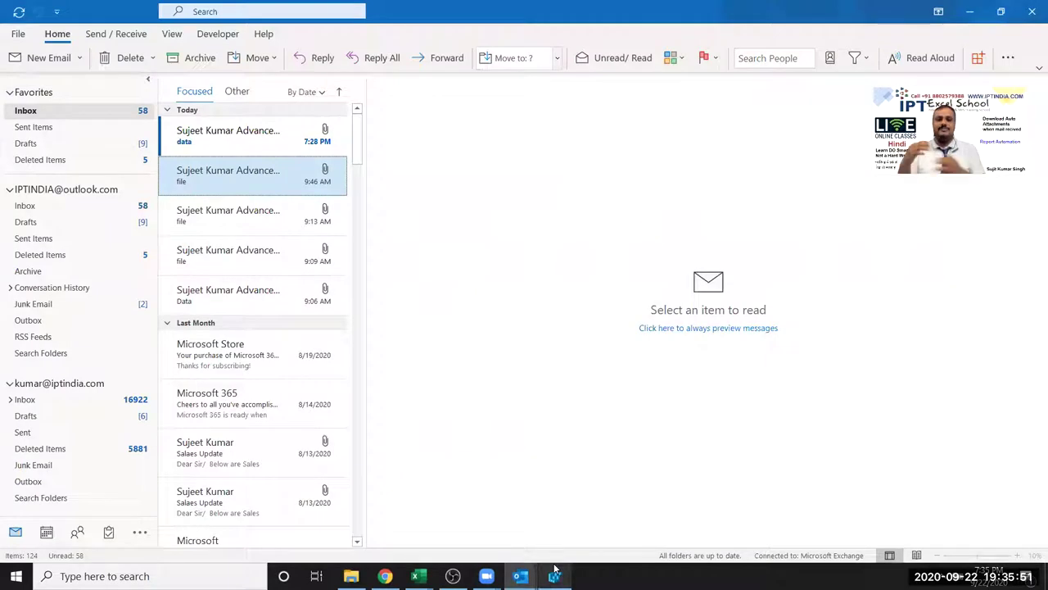
# Step: Minimize every open window with Win+D to reveal the desktop
pyautogui.moveTo(554, 568)
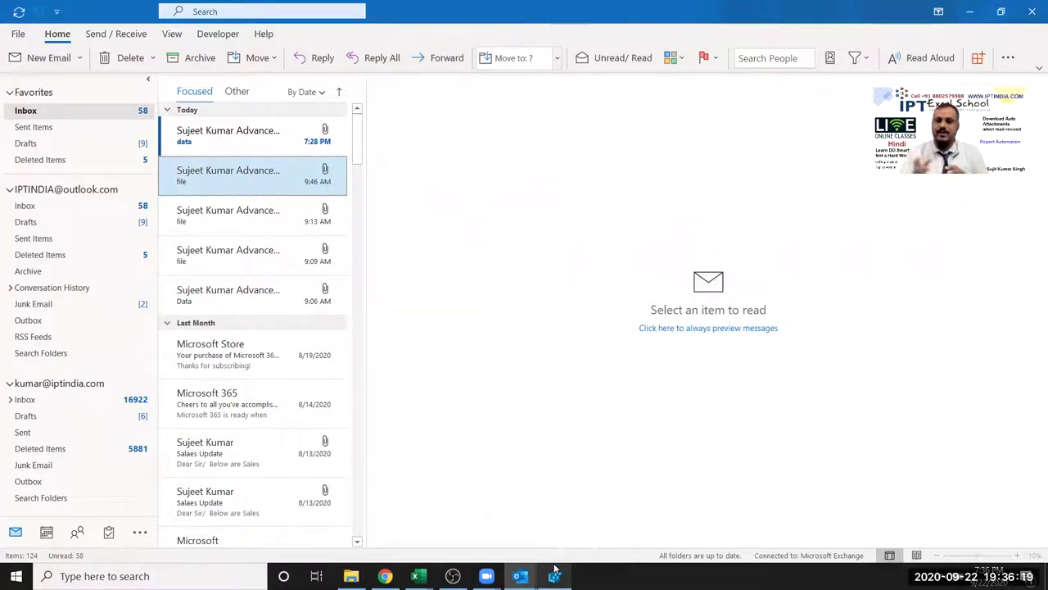
pyautogui.press('super+d')
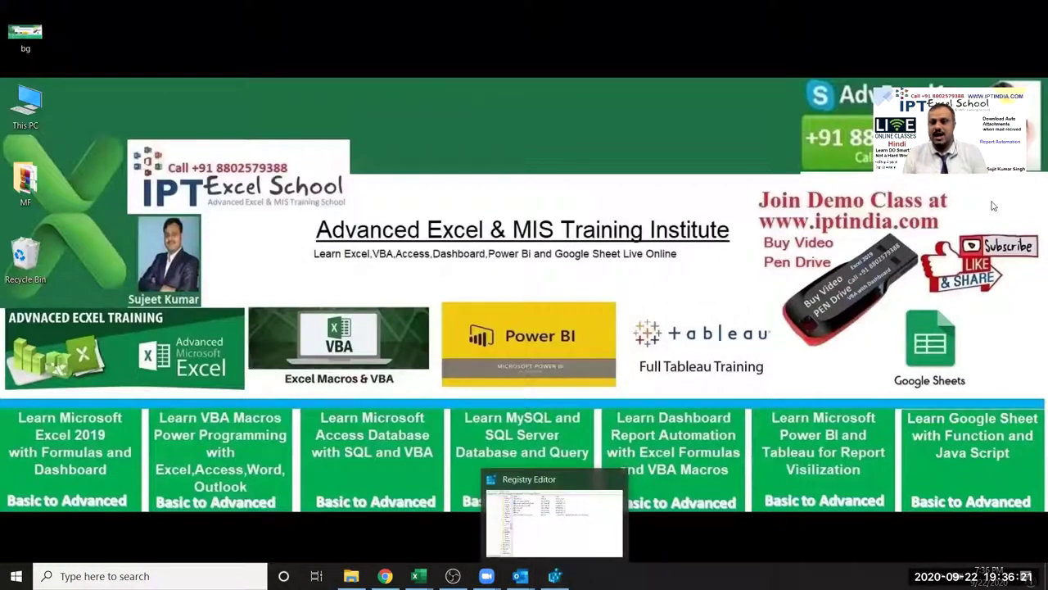